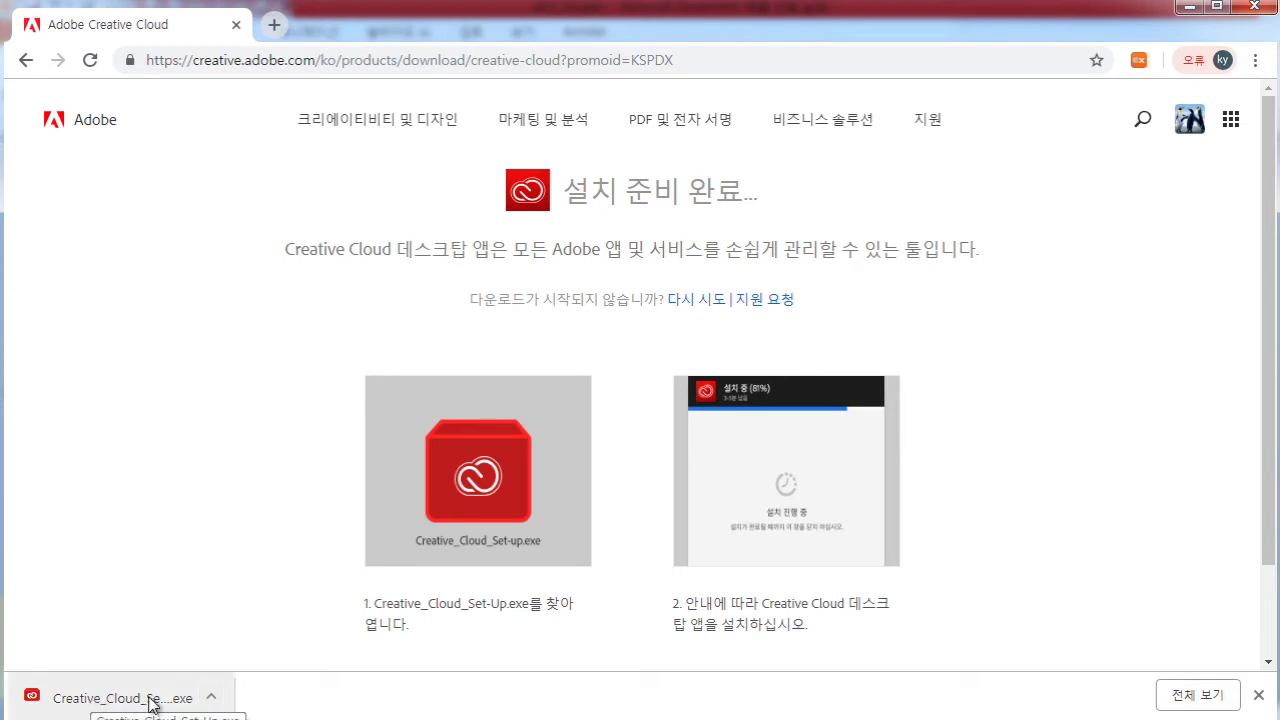
- Run the downloaded Creative_Cloud_Set-Up.exe, allow it through the security warning, and skip adding a recovery phone number
click(212, 700)
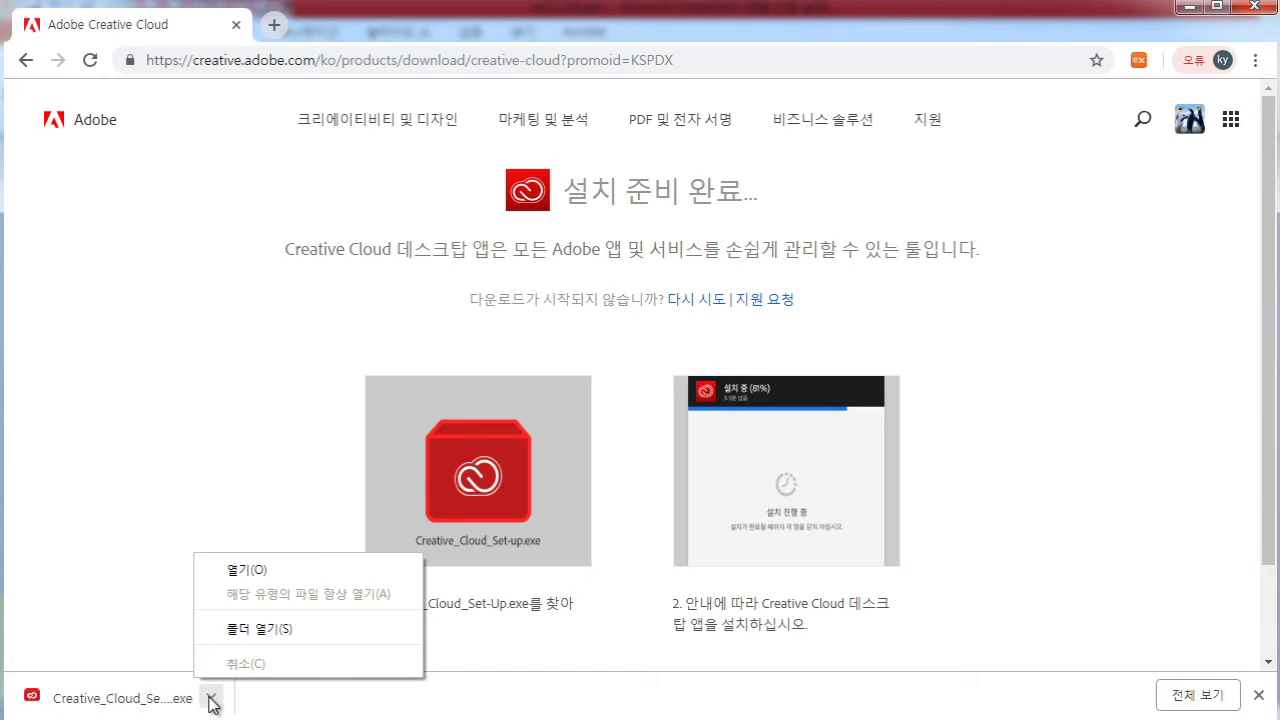
click(279, 572)
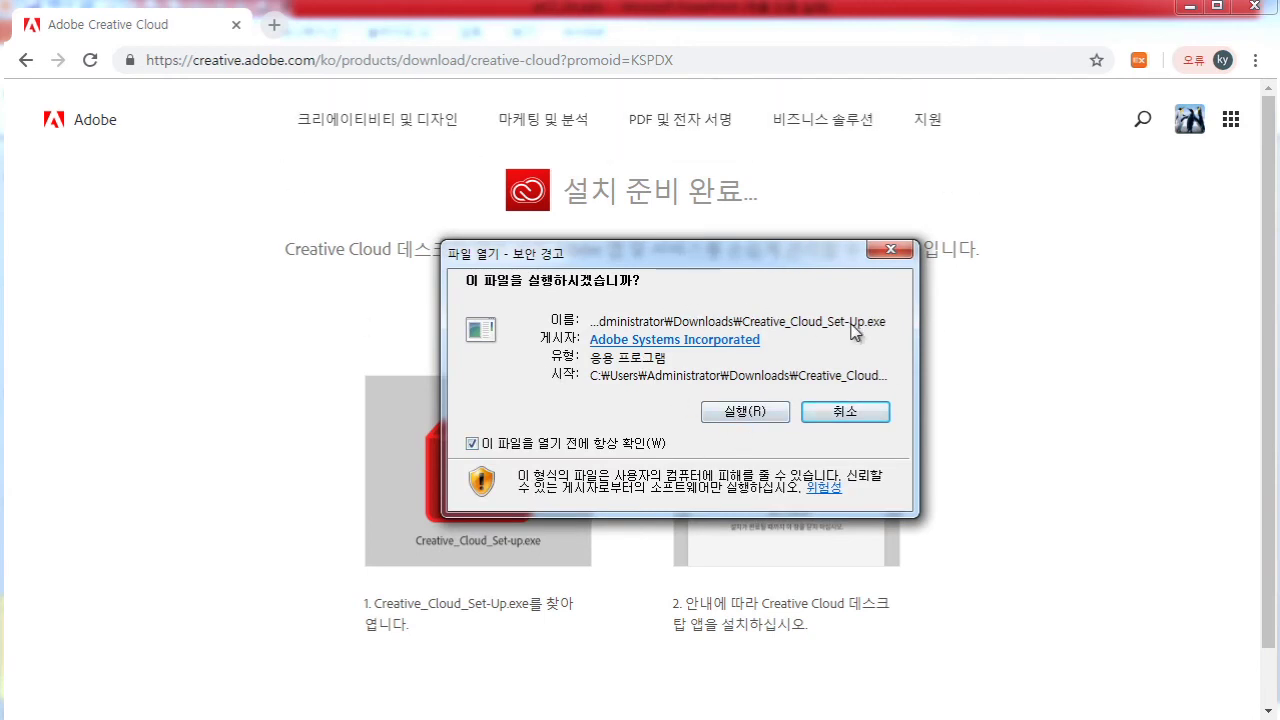
click(729, 416)
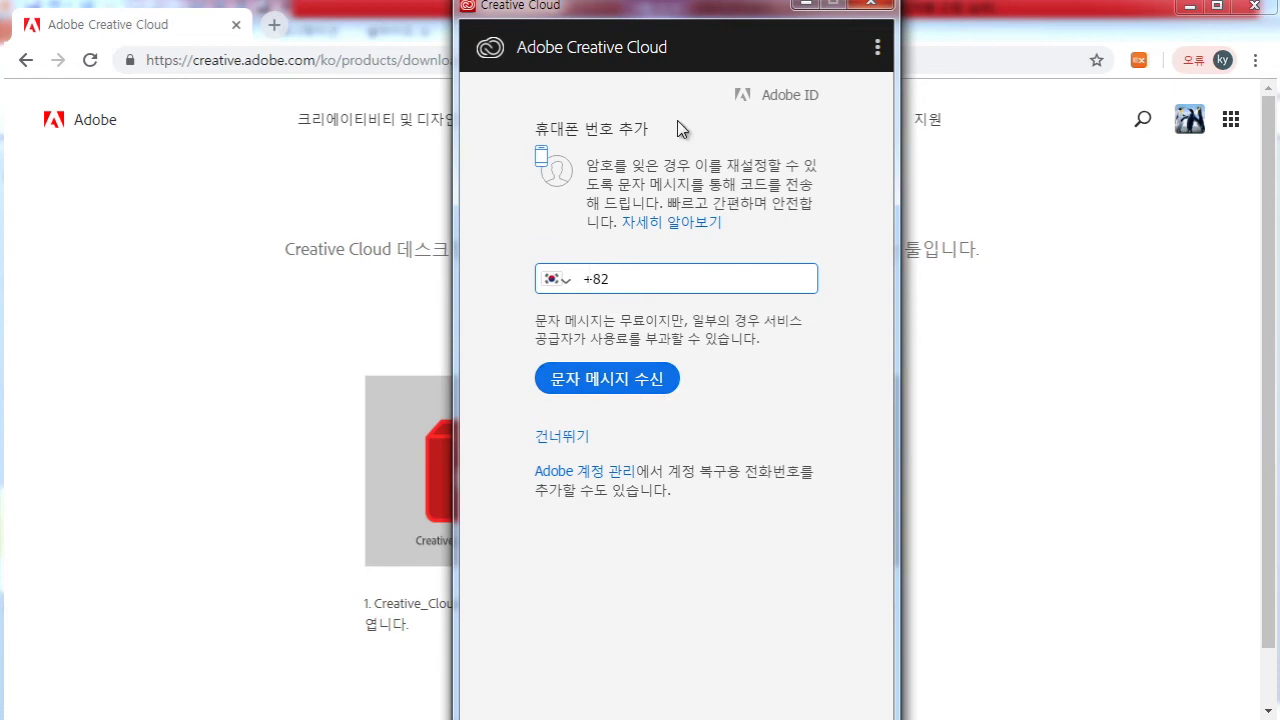
click(553, 437)
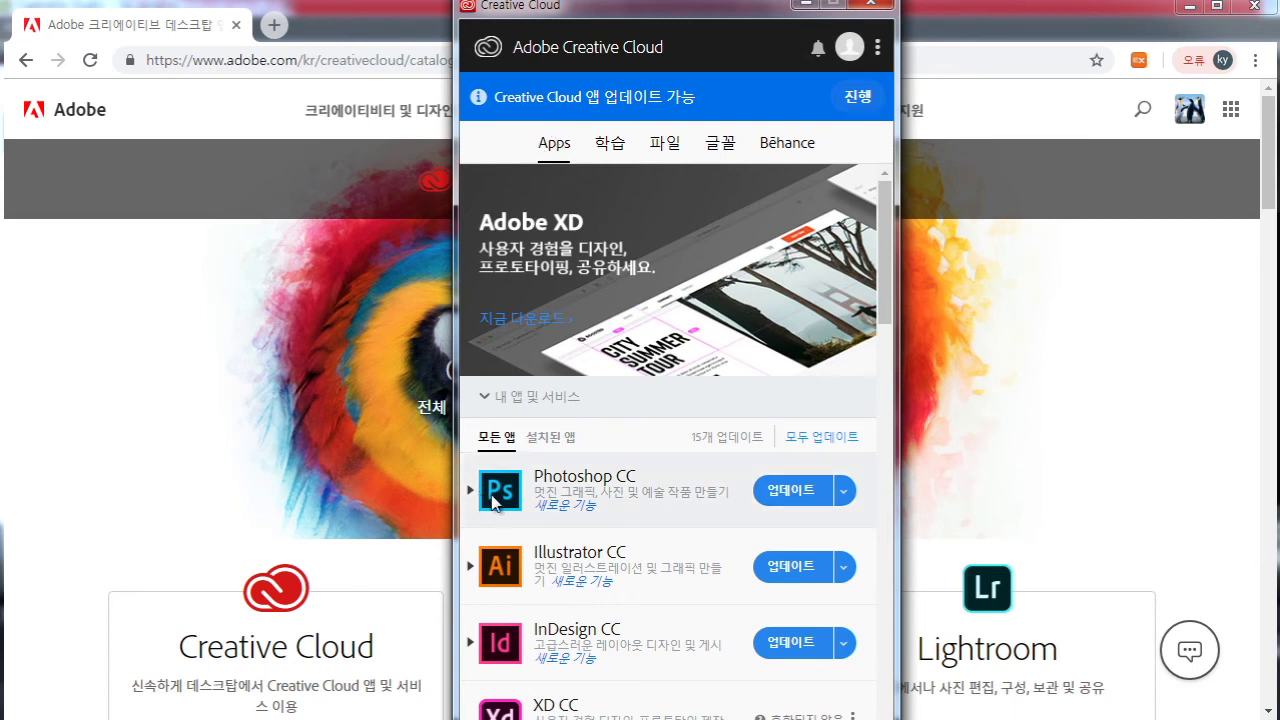
- Look through the list of available Creative Cloud apps and check the version of Illustrator CC
scroll(879, 306, down, 3)
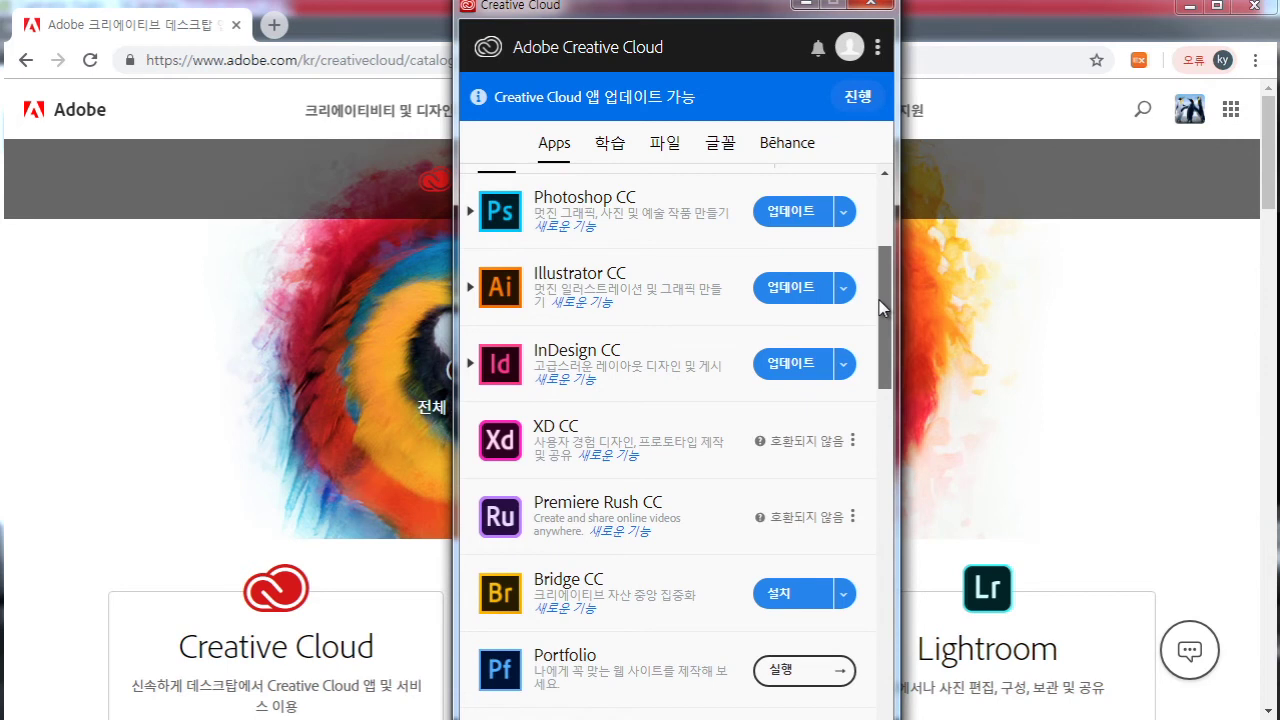
drag(879, 300, 879, 292)
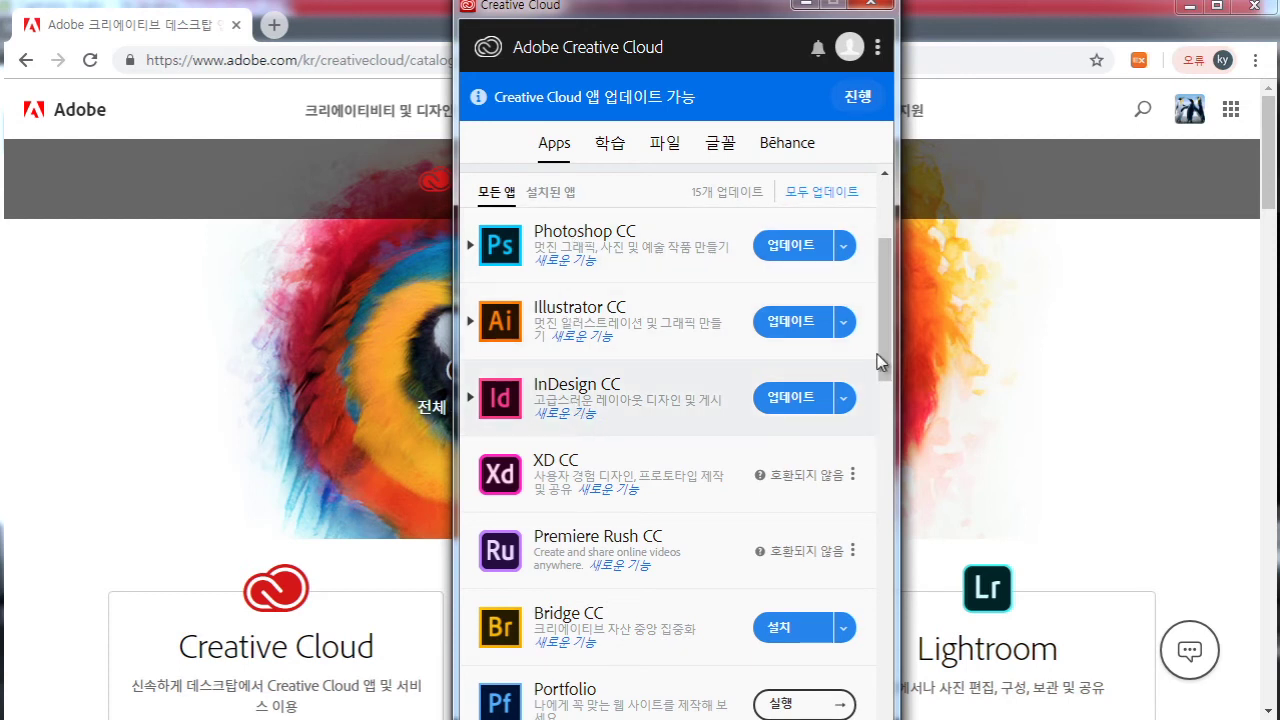
scroll(893, 325, down, 1)
drag(893, 325, 907, 238)
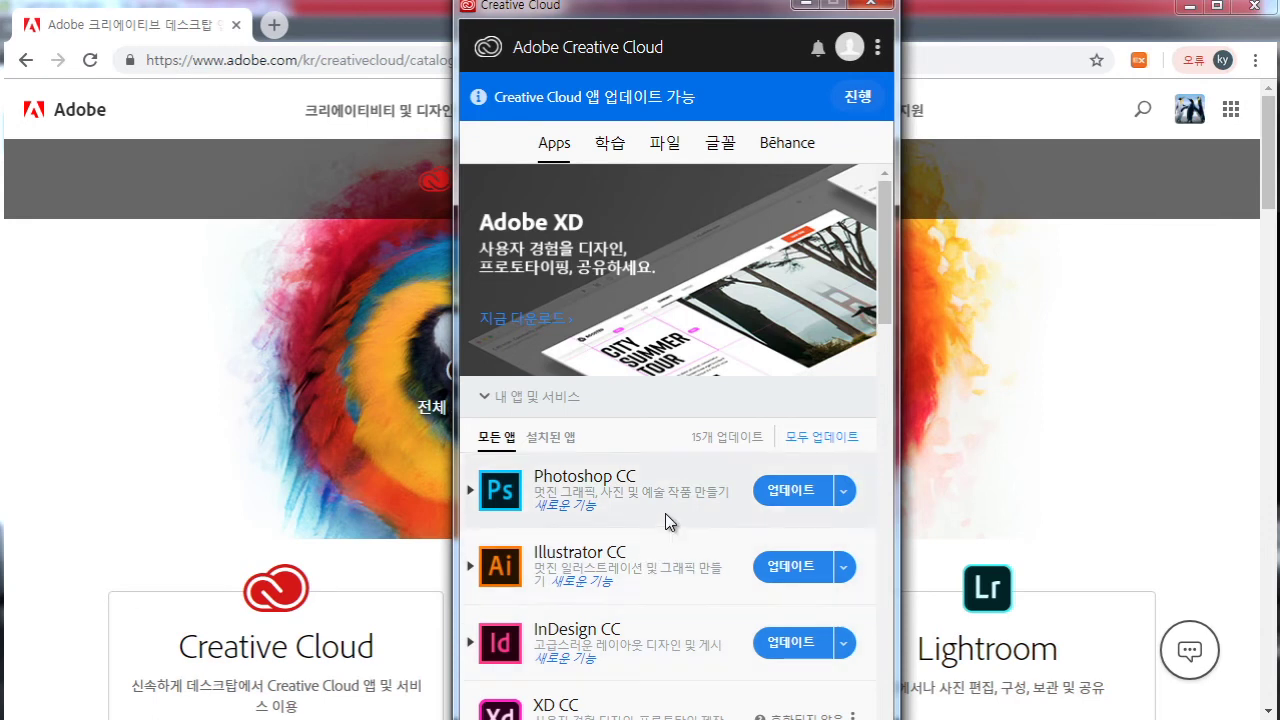
scroll(665, 513, down, 2)
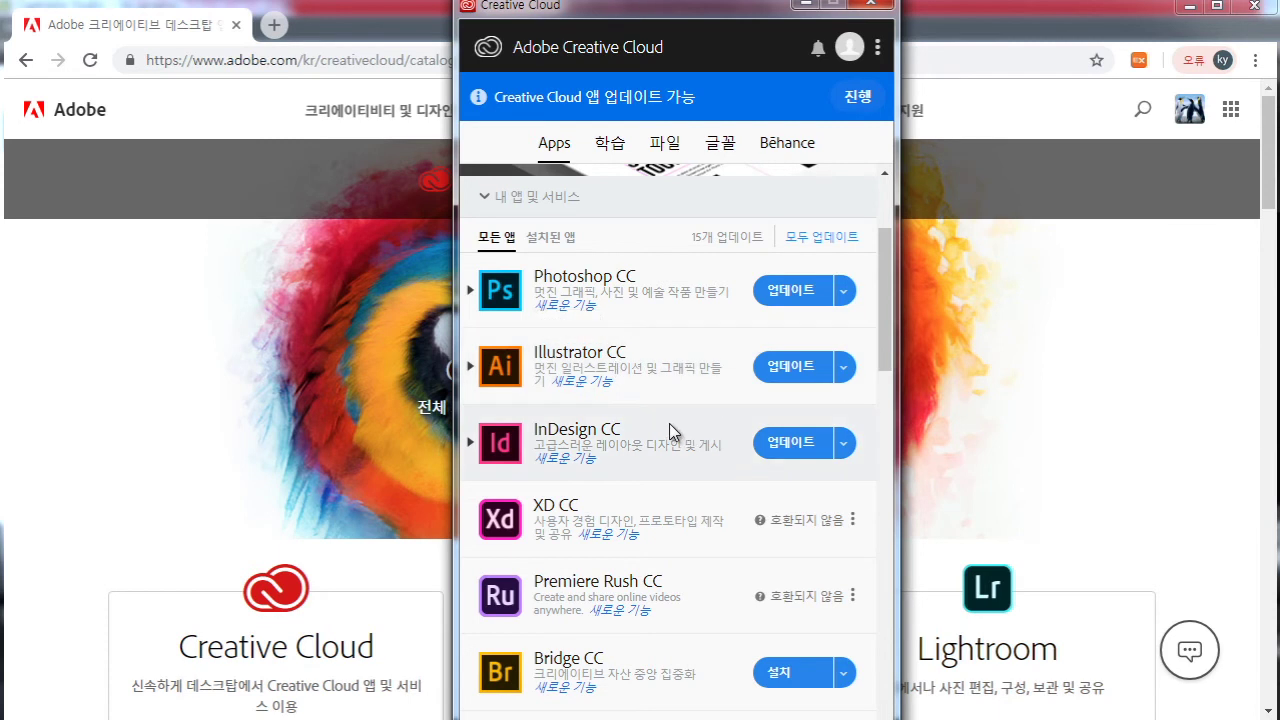
scroll(650, 365, down, 6)
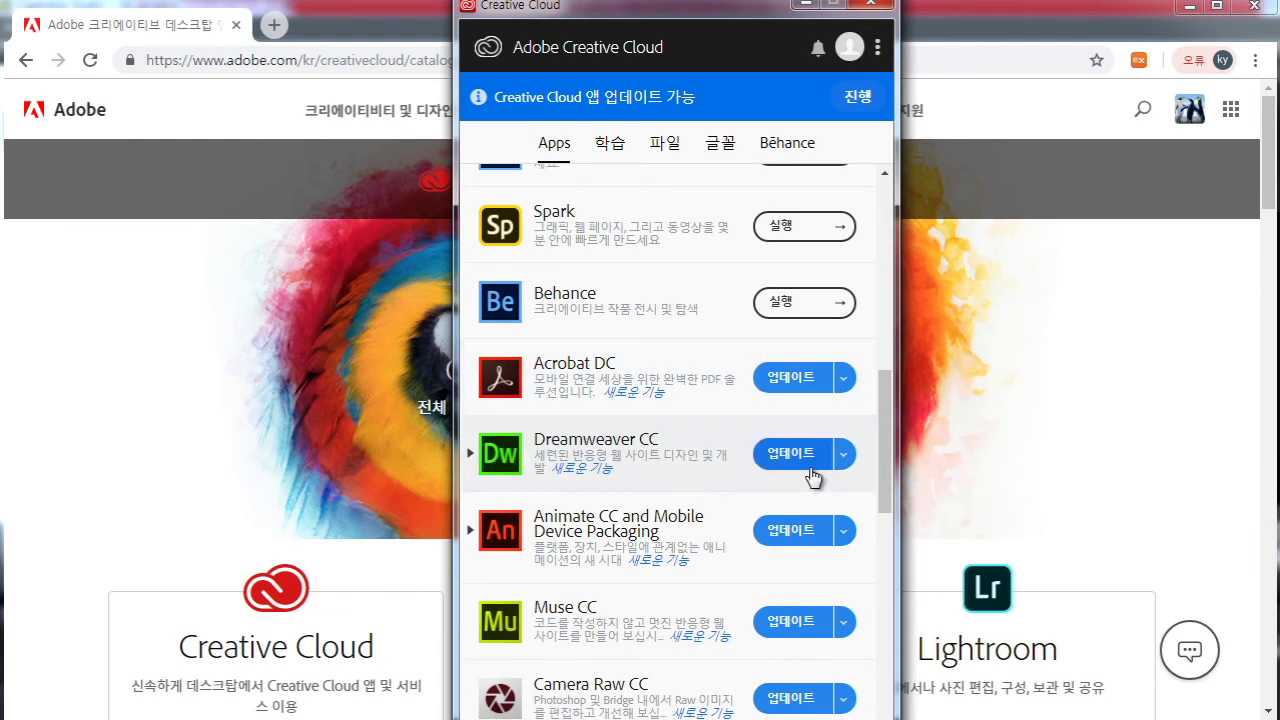
scroll(814, 634, up, 10)
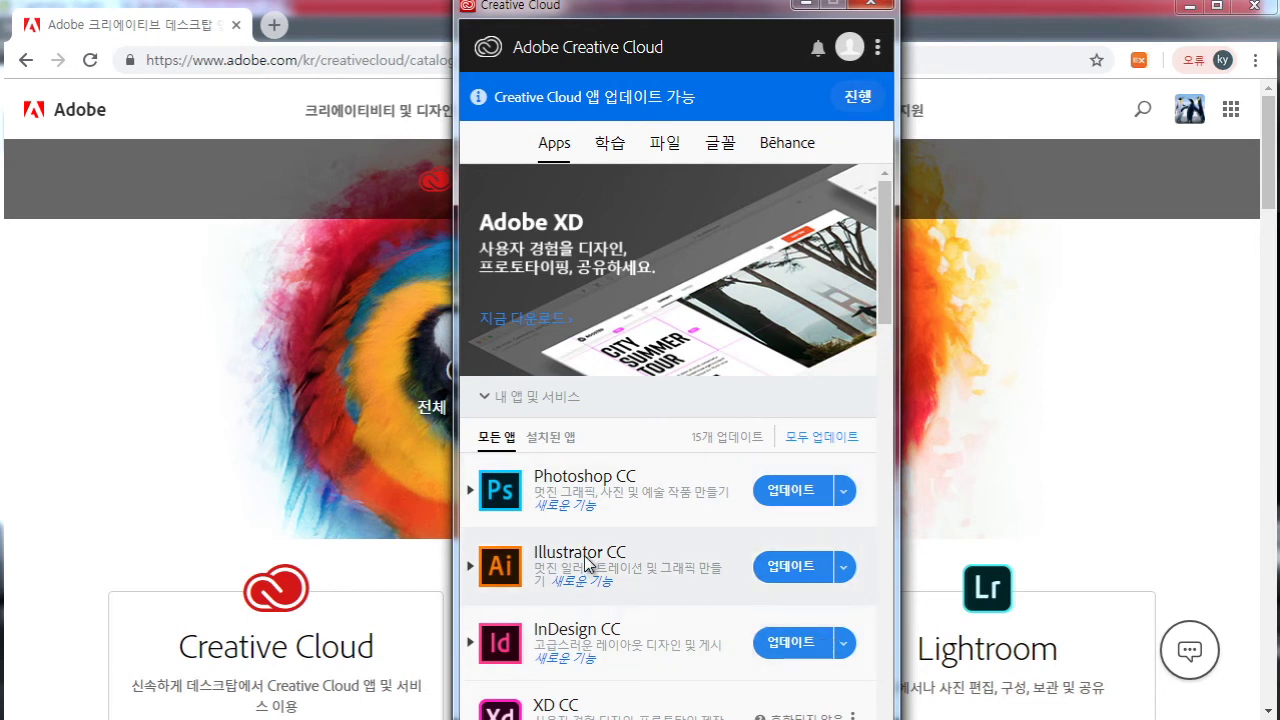
mouse_move(603, 563)
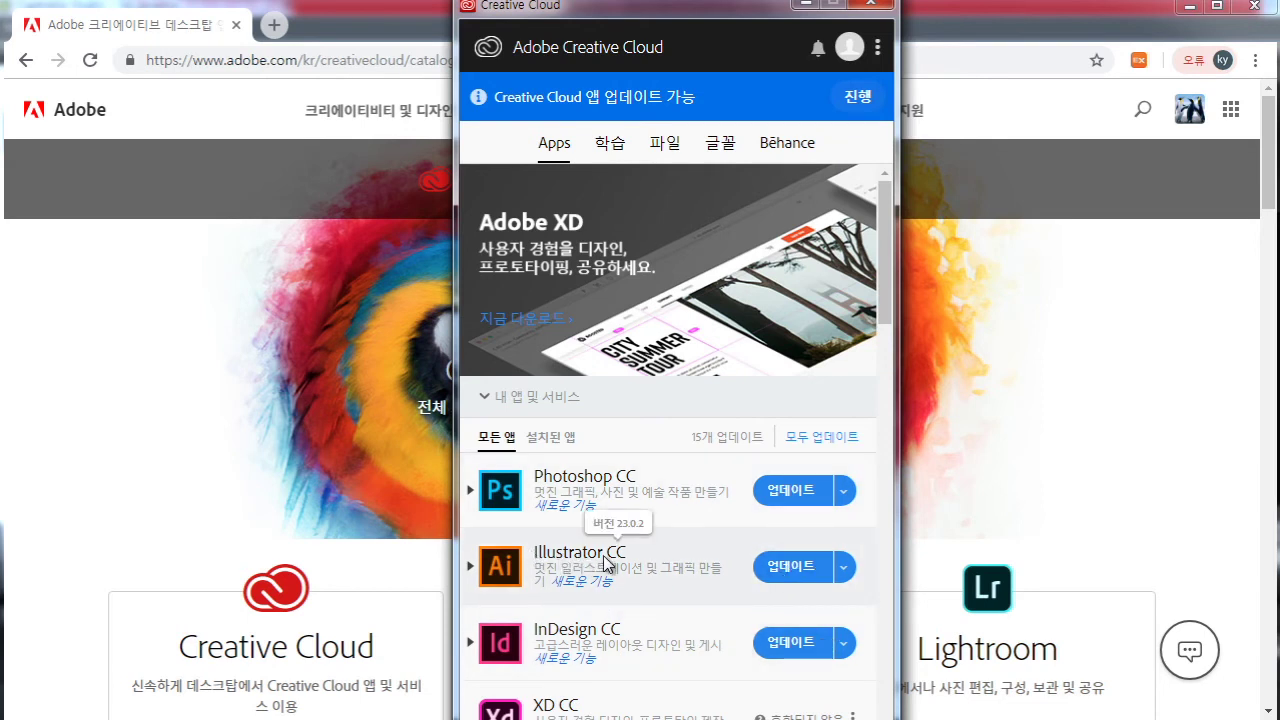
- Request the Illustrator CC update and confirm enabling automatic updates for the Creative Cloud apps
click(845, 569)
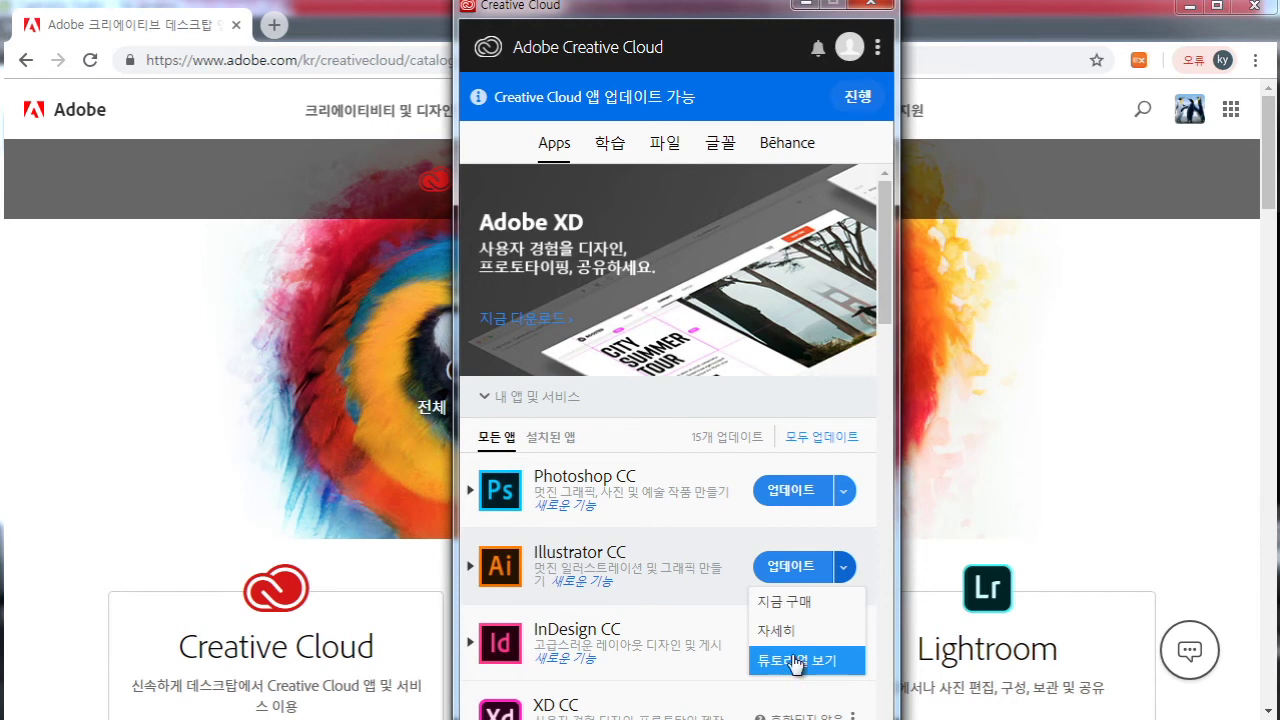
click(799, 568)
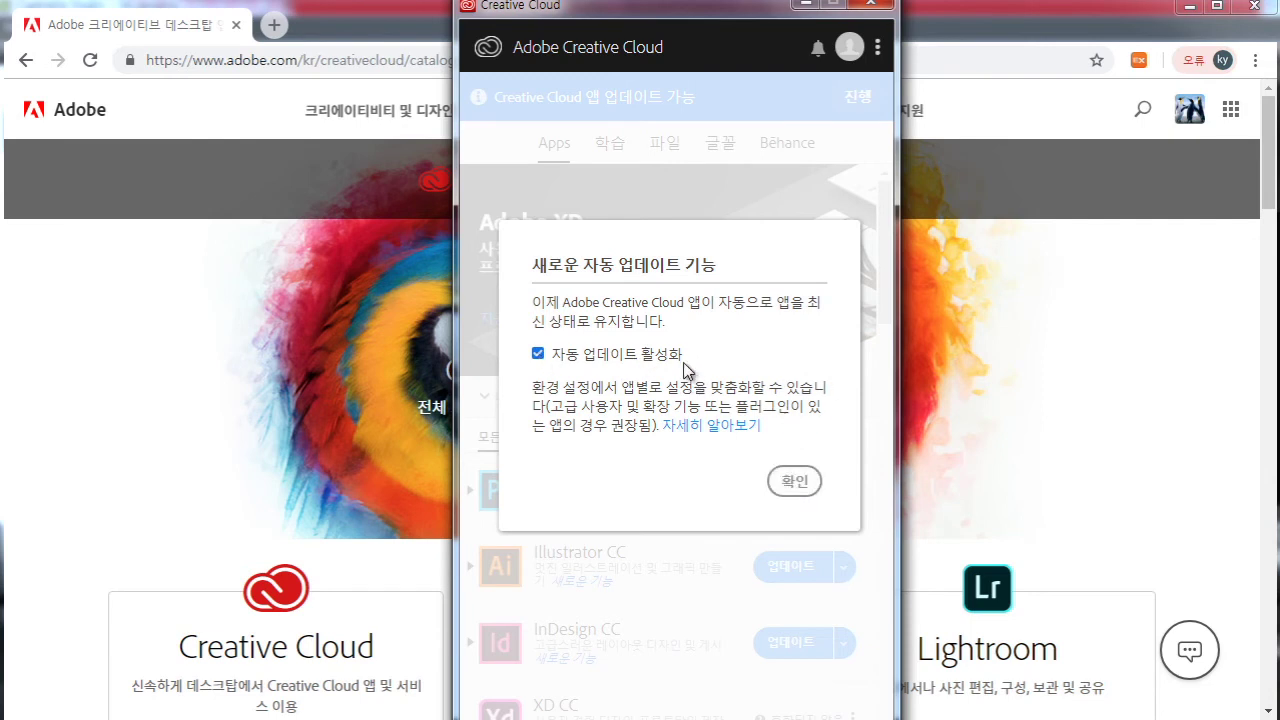
click(793, 484)
click(793, 490)
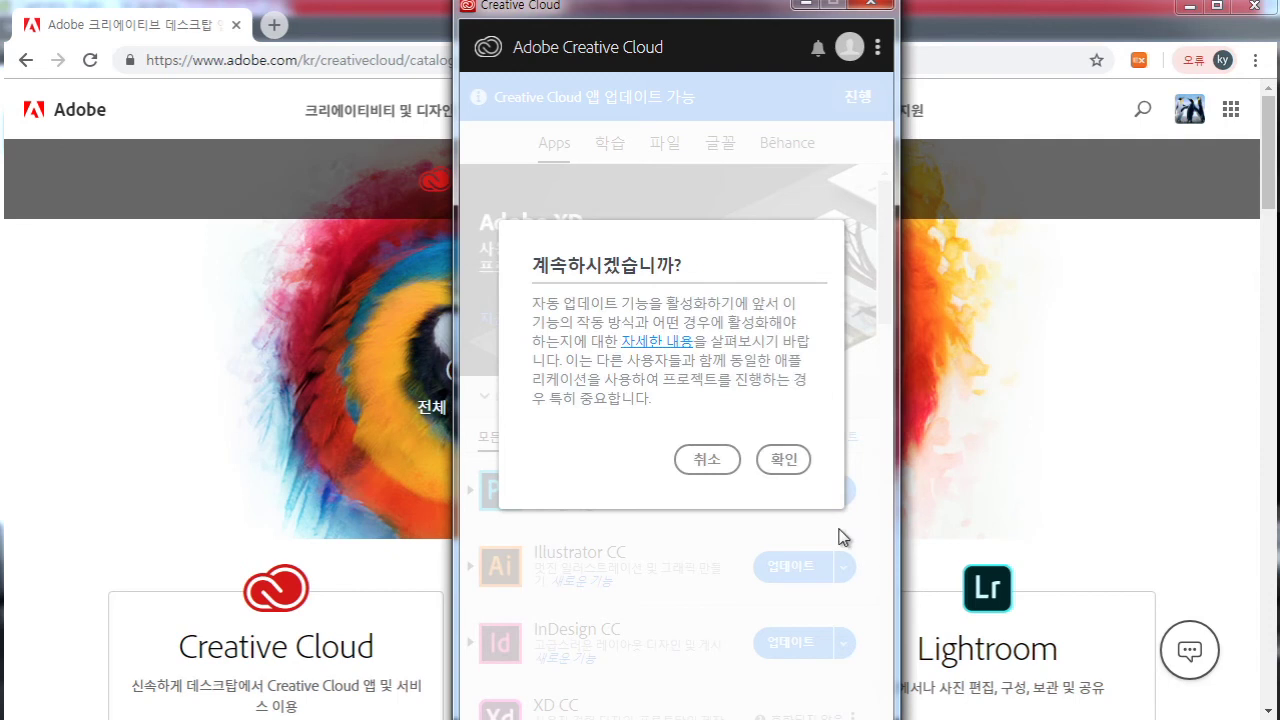
click(784, 461)
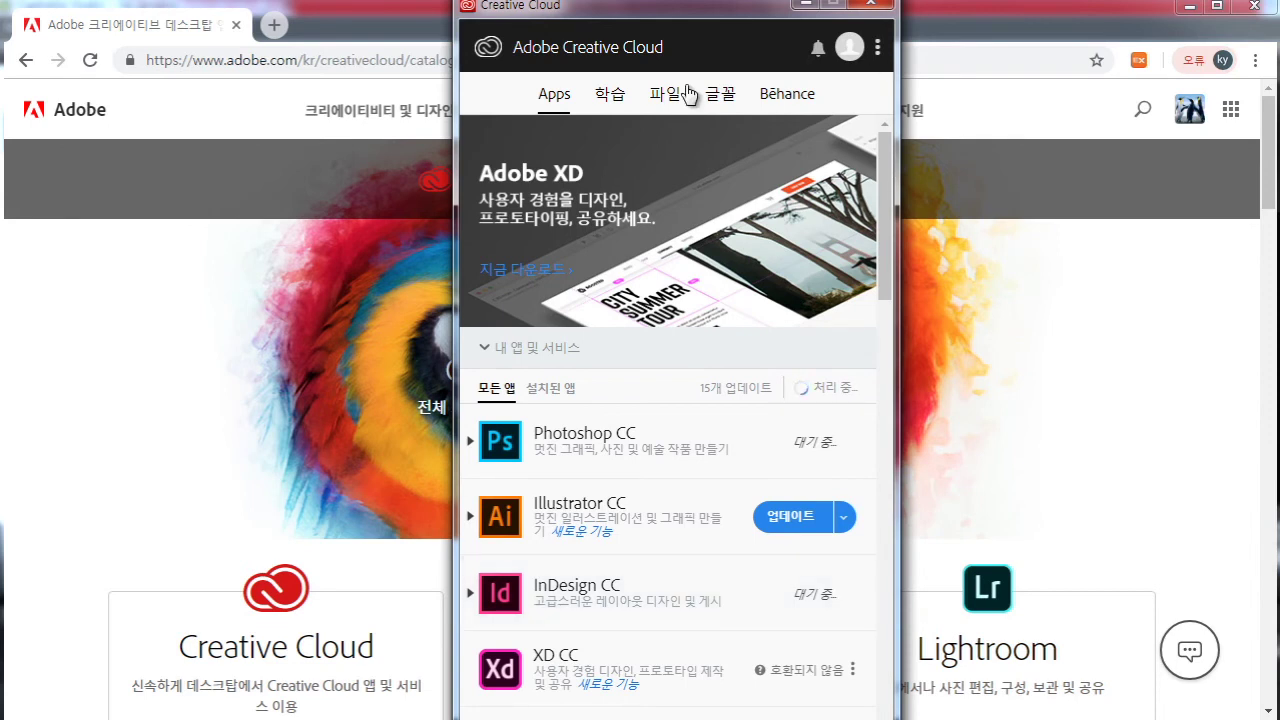
- Check the general preferences of the Creative Cloud desktop app and return to the app list
click(878, 50)
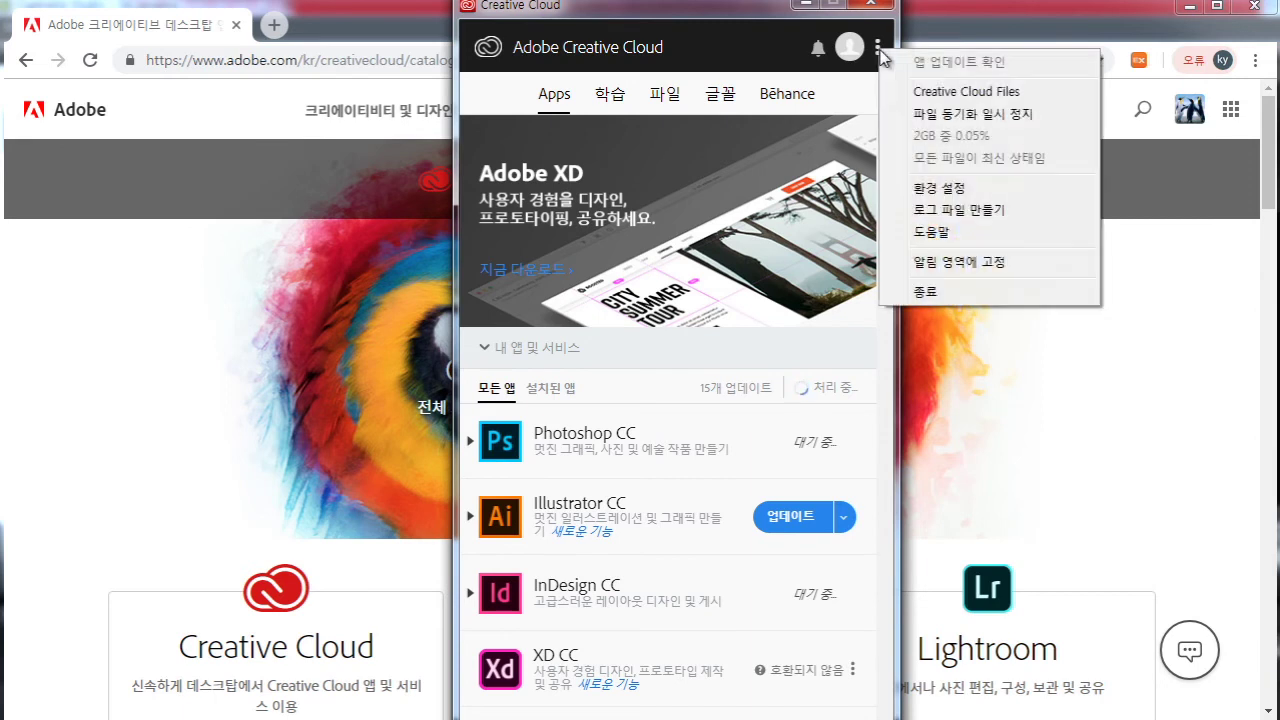
click(930, 190)
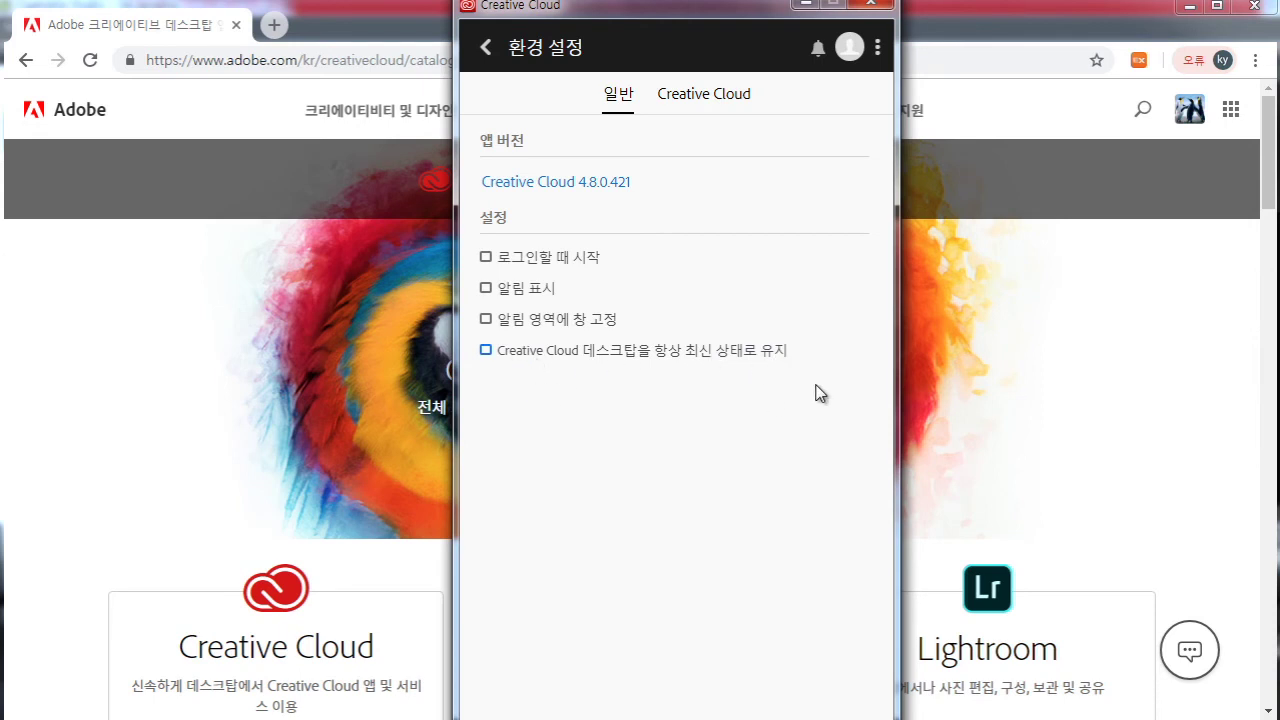
click(489, 51)
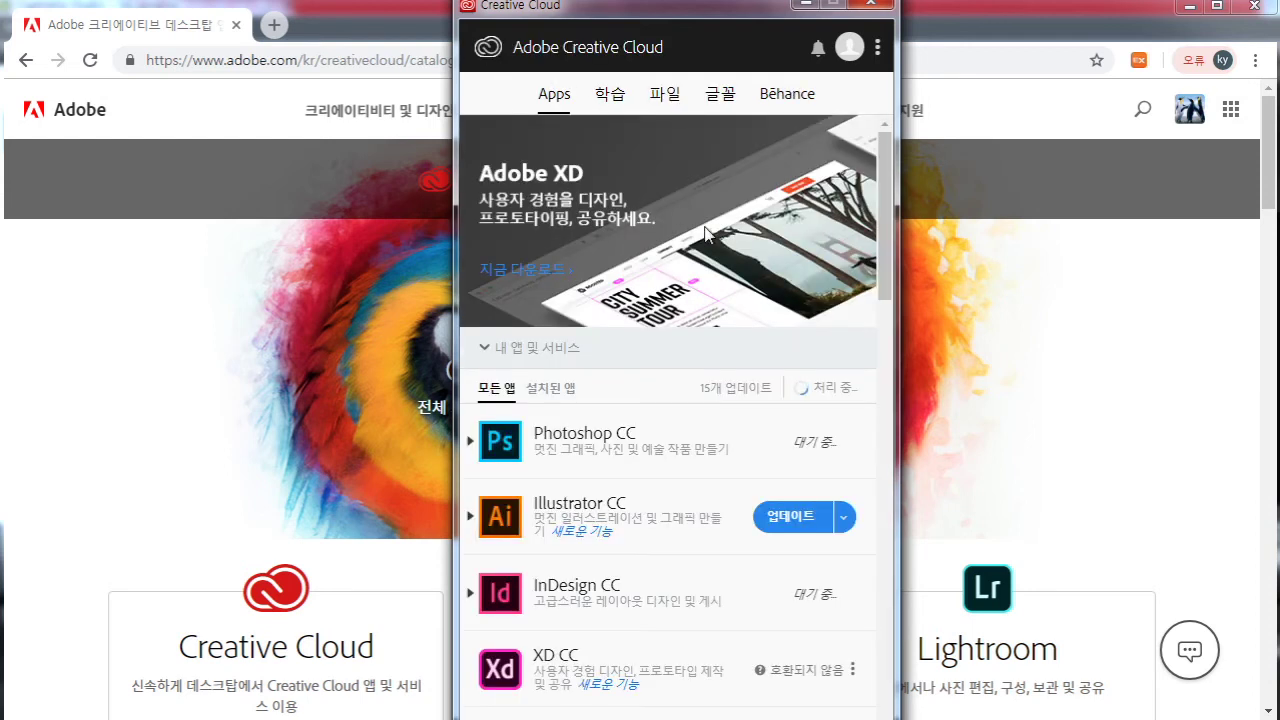
- Expand the Illustrator versions, check their update options, and compare the installed apps with the full app list
scroll(705, 233, down, 2)
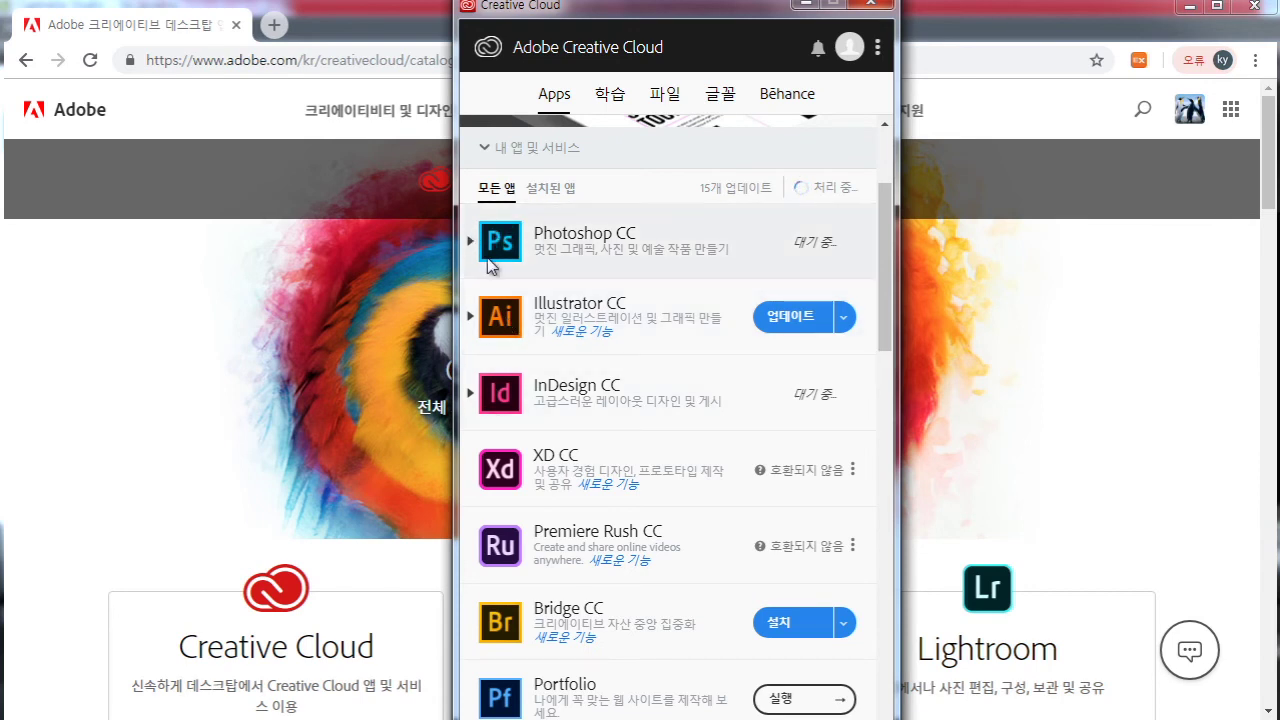
click(470, 318)
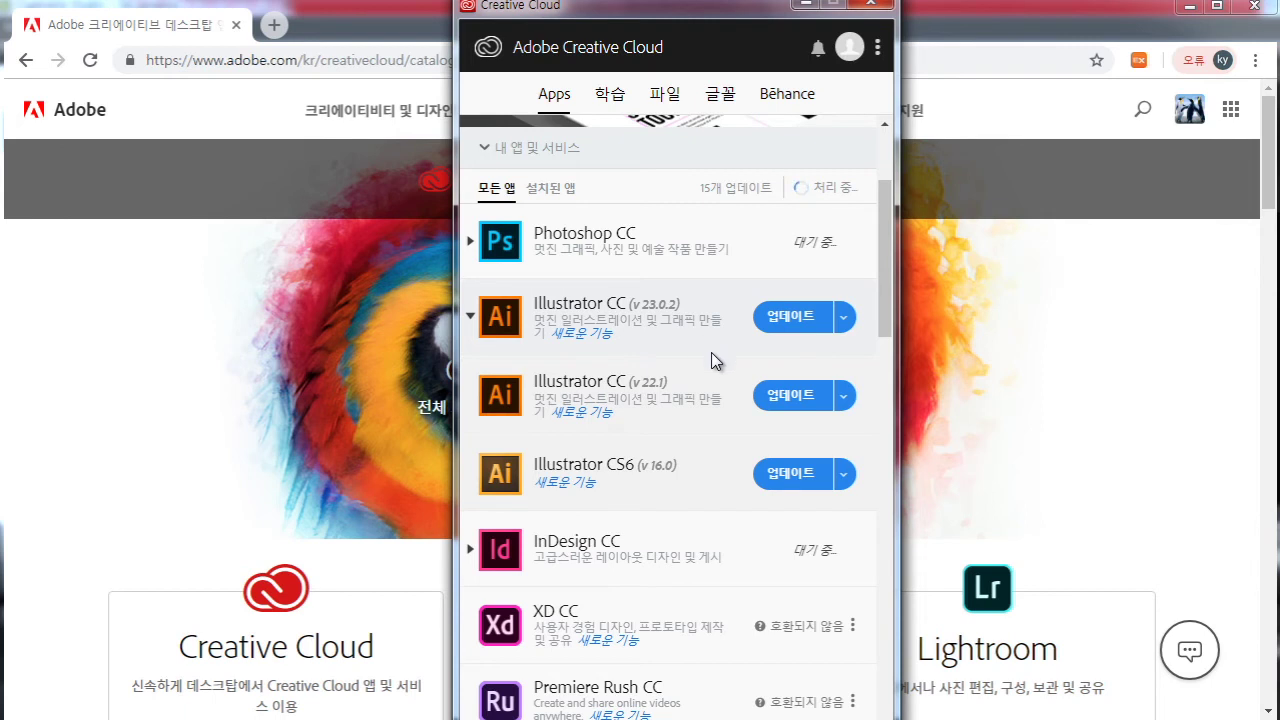
click(843, 318)
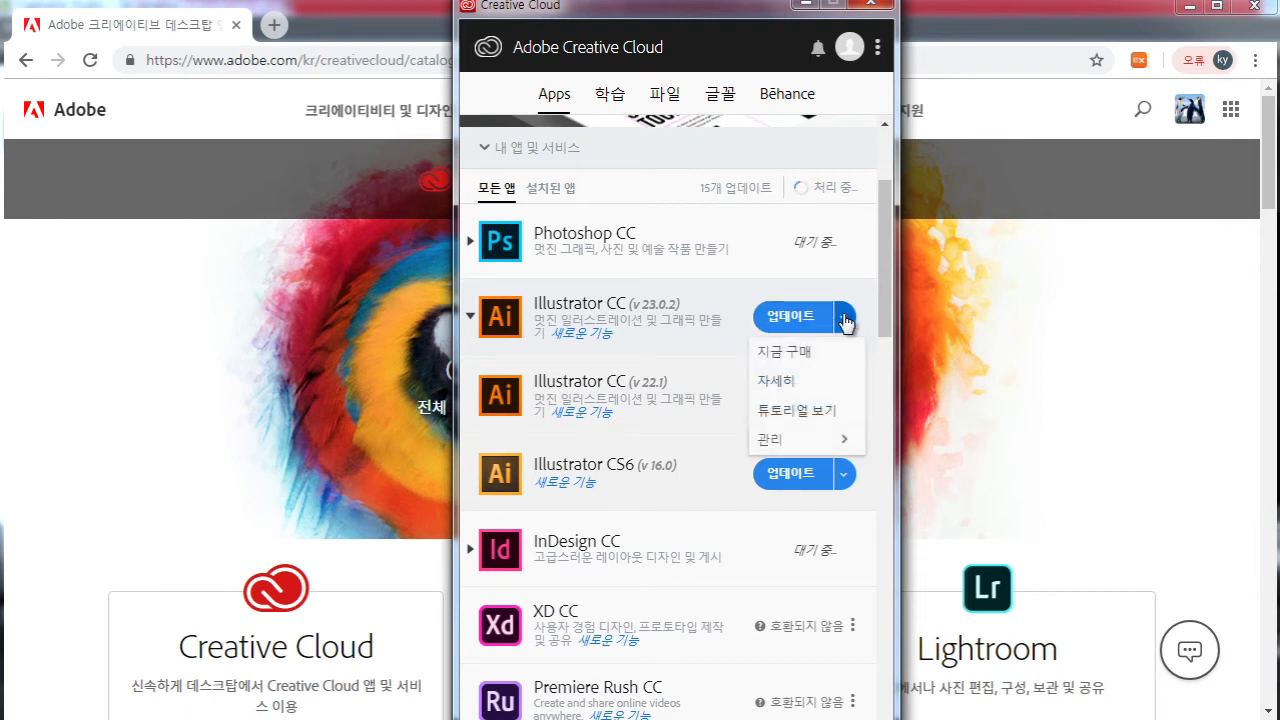
click(843, 395)
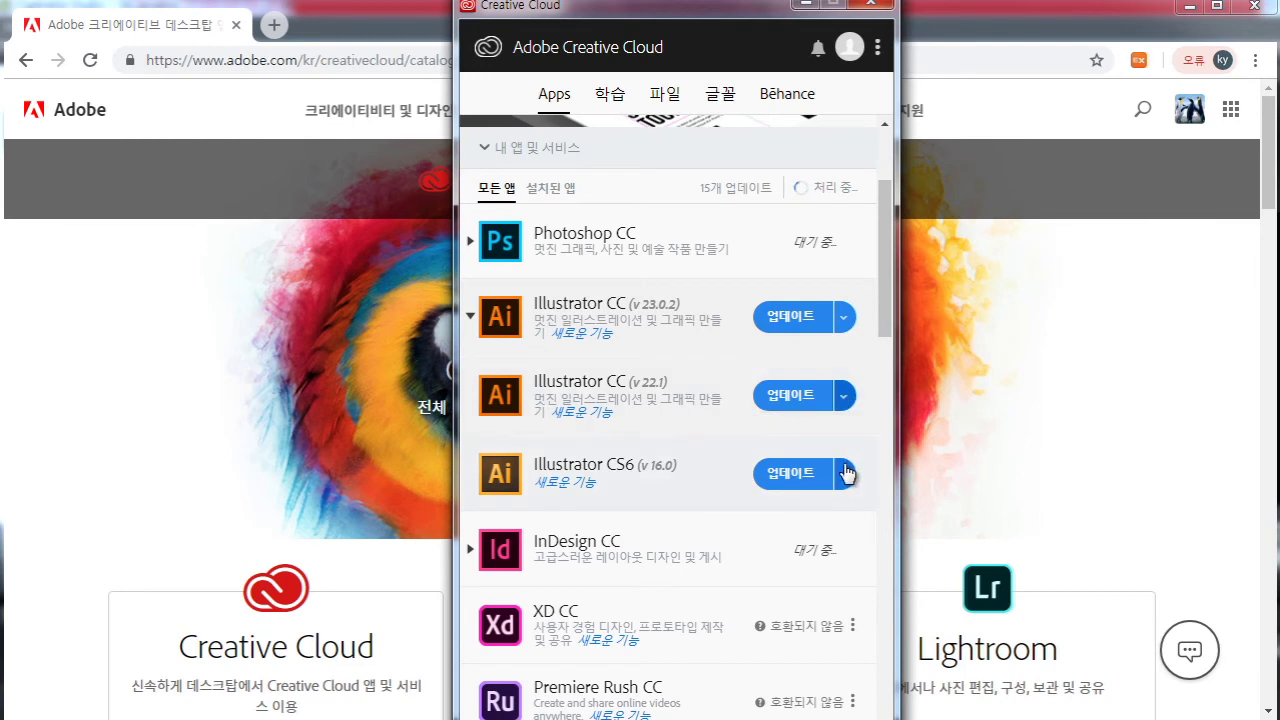
click(846, 474)
click(792, 318)
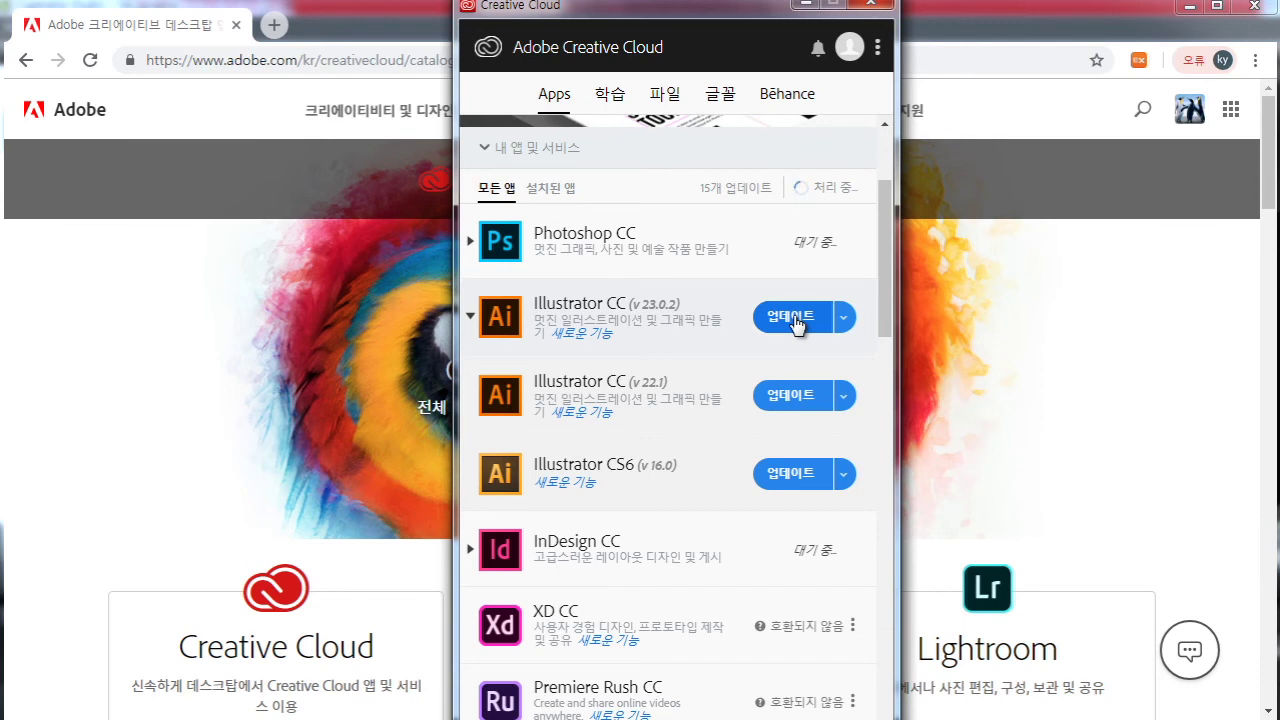
click(553, 190)
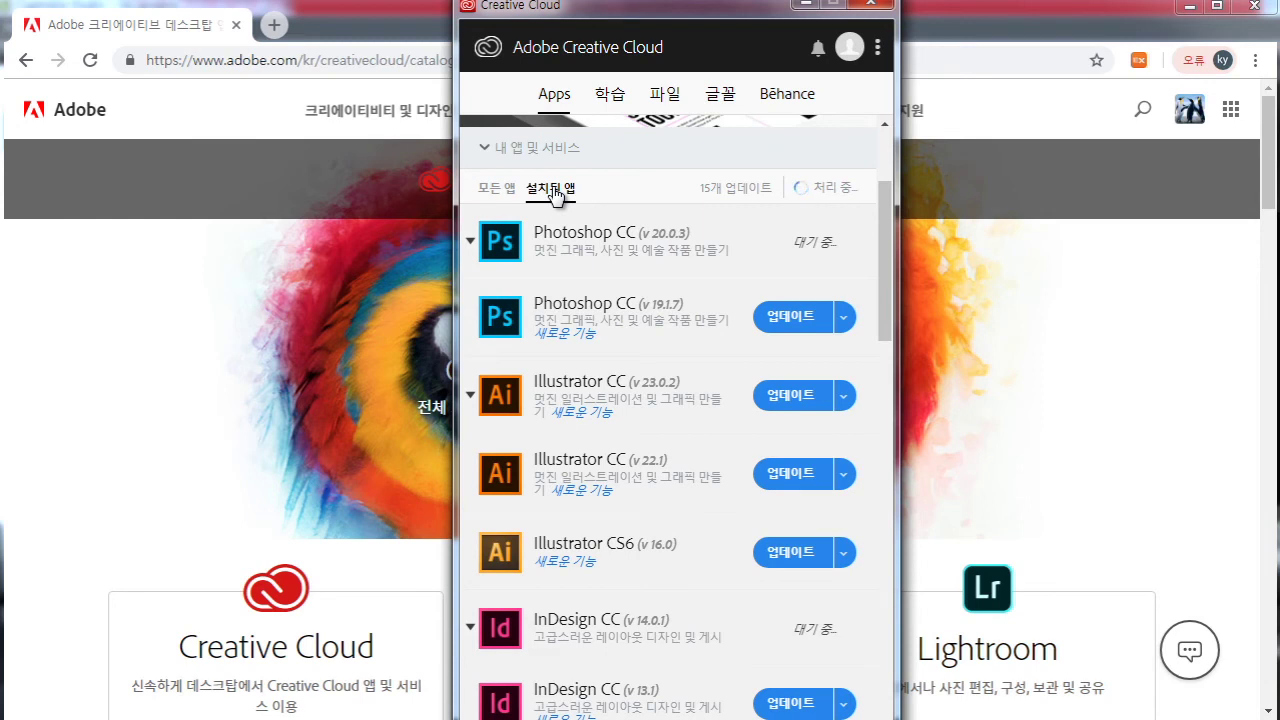
click(492, 190)
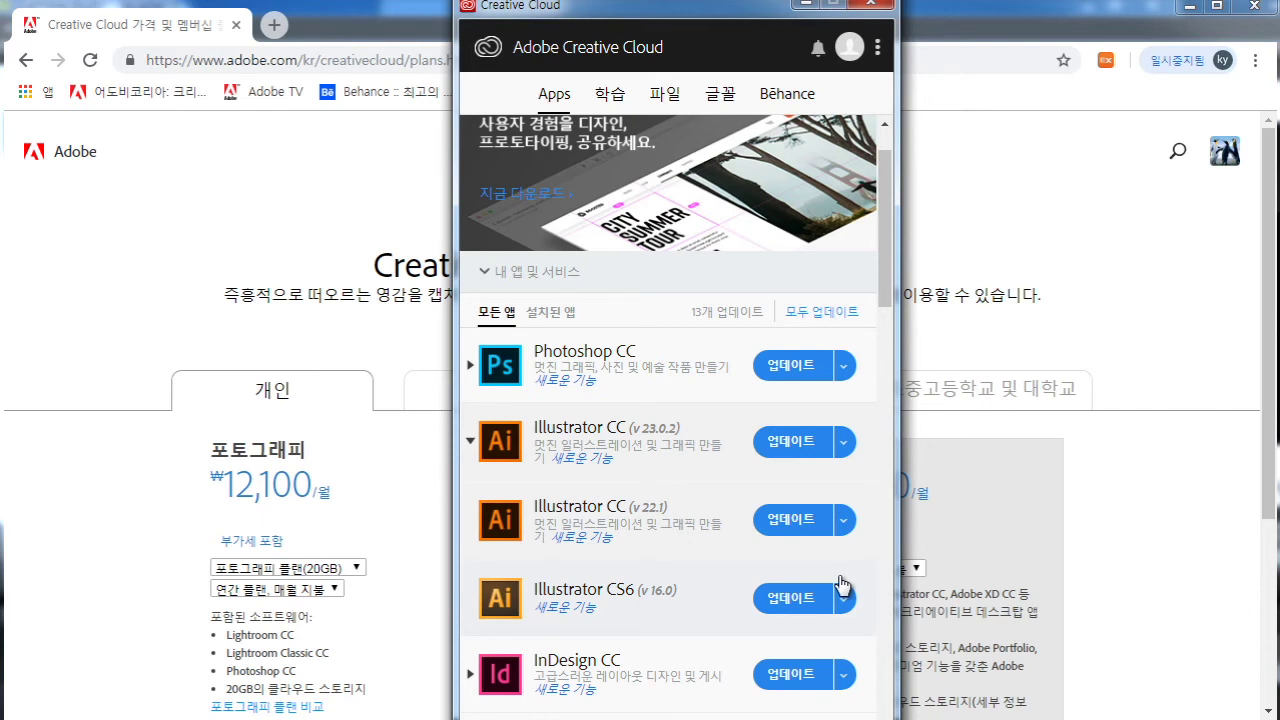
- In the Creative Cloud app preferences, choose the Program Files folder on drive D as the install location
click(877, 50)
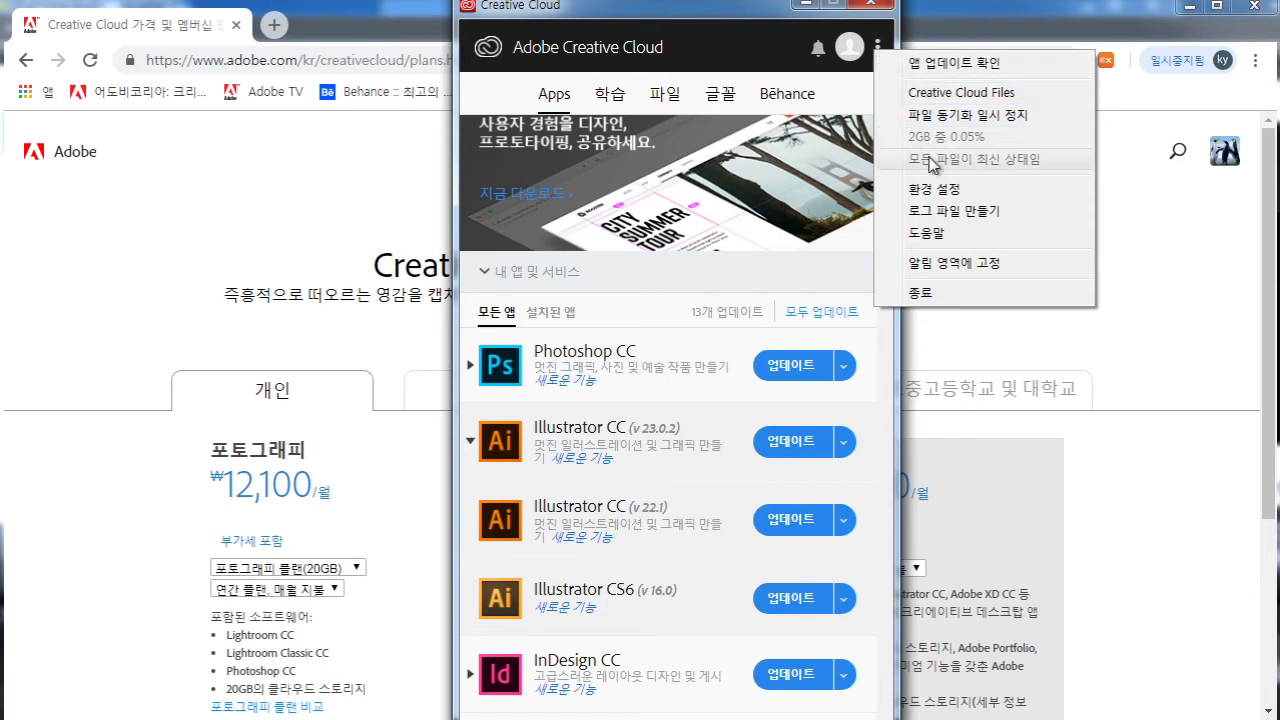
click(938, 192)
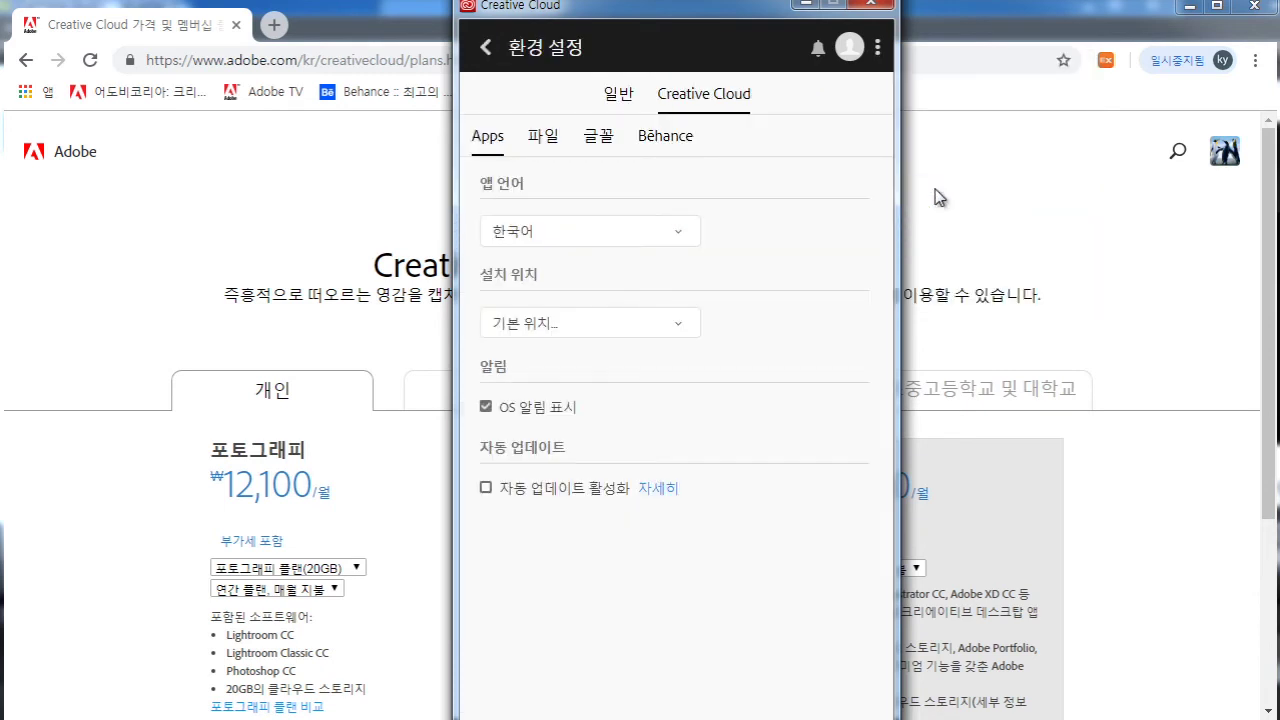
click(614, 108)
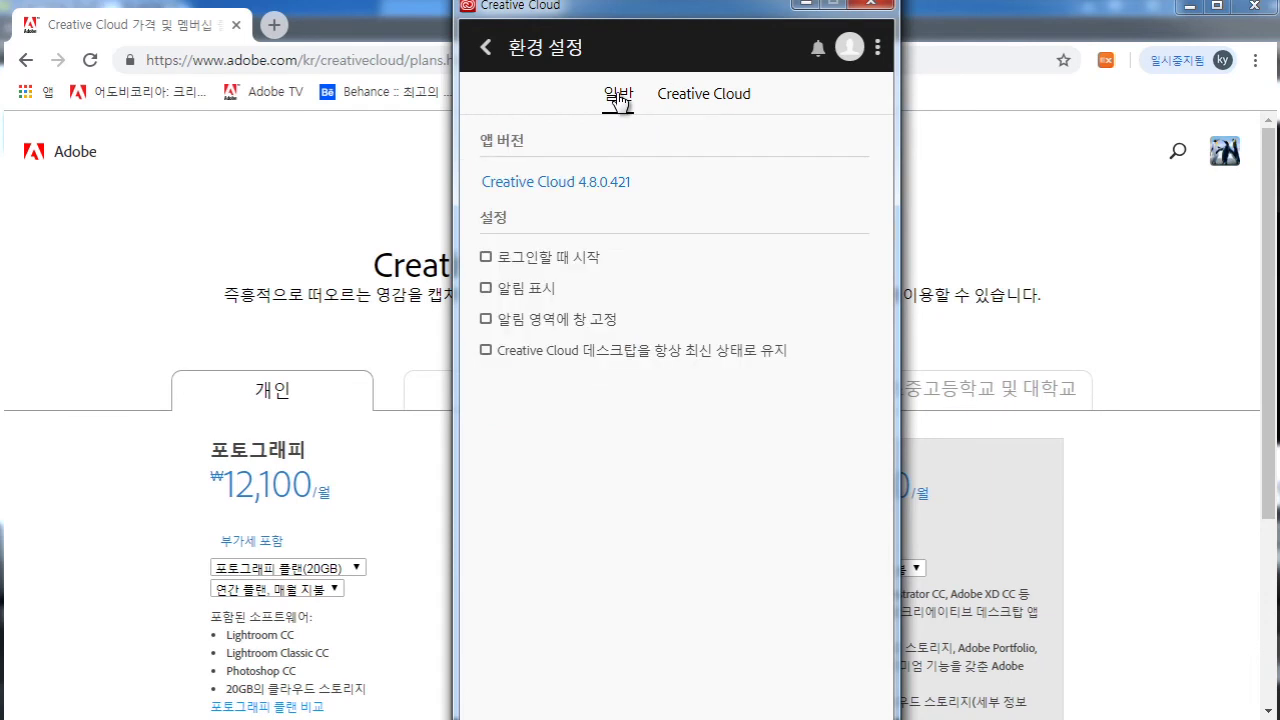
click(707, 102)
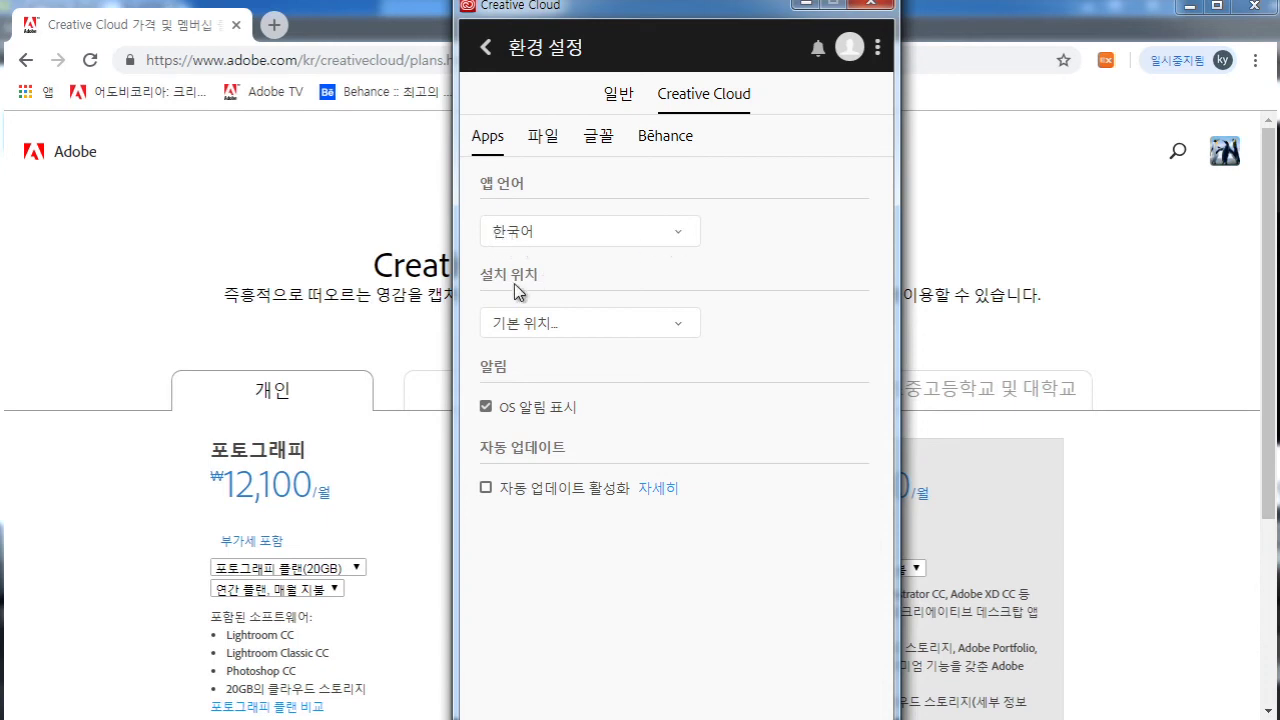
click(674, 329)
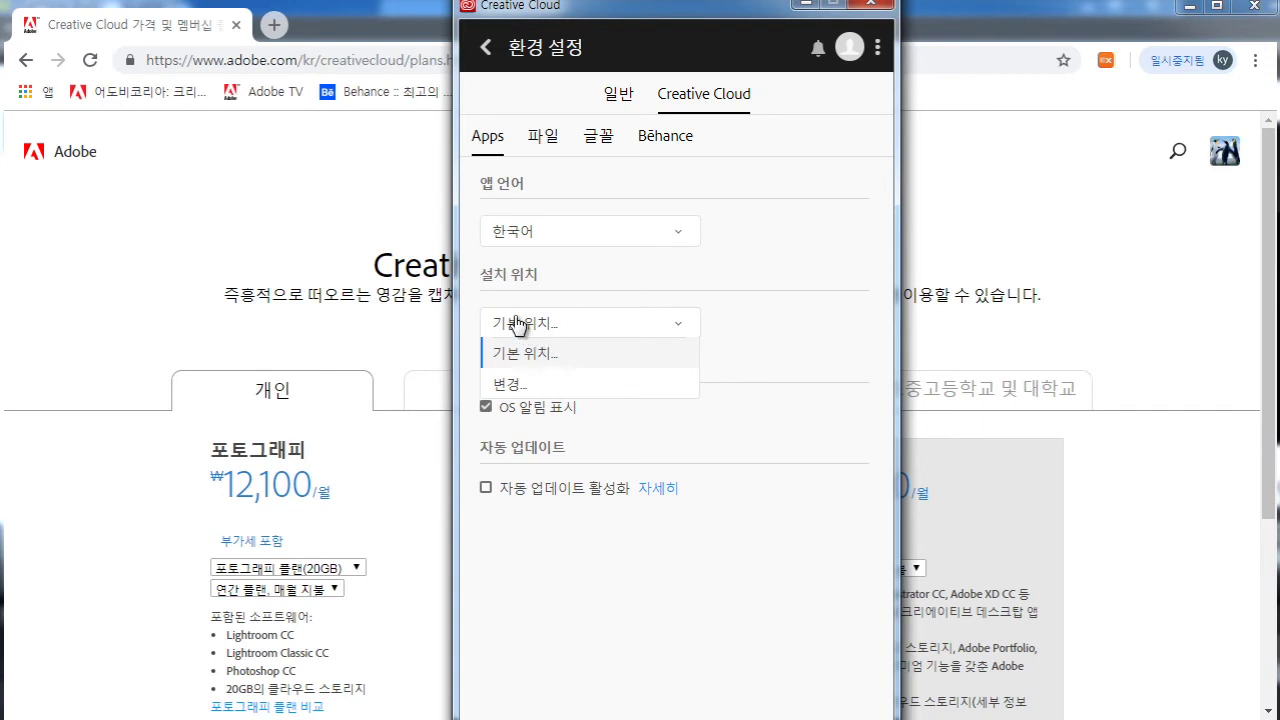
click(505, 386)
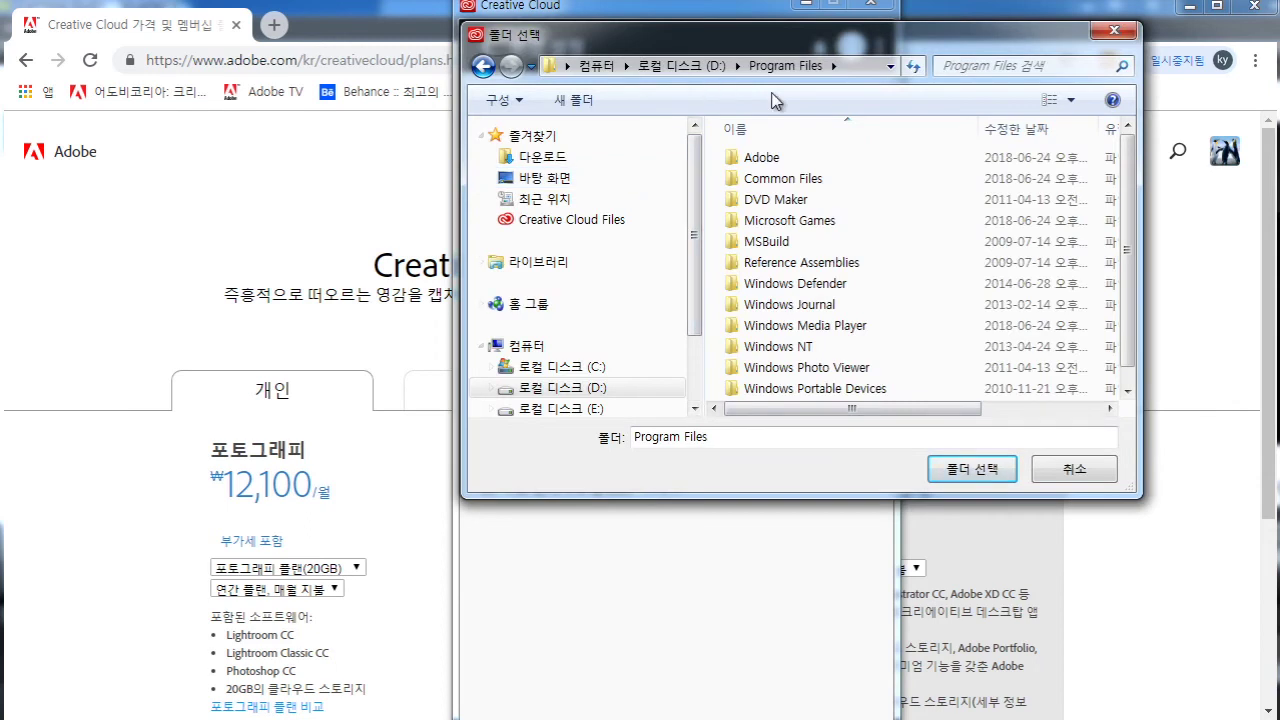
click(692, 67)
double_click(806, 285)
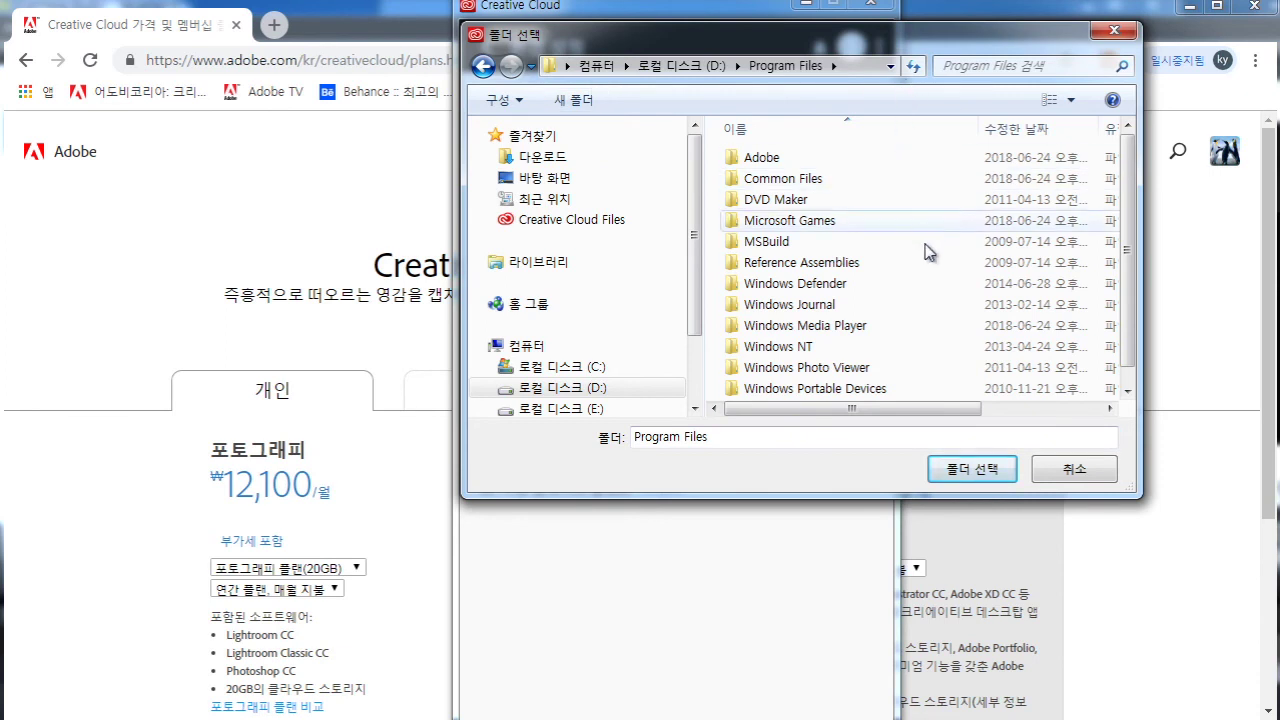
click(963, 476)
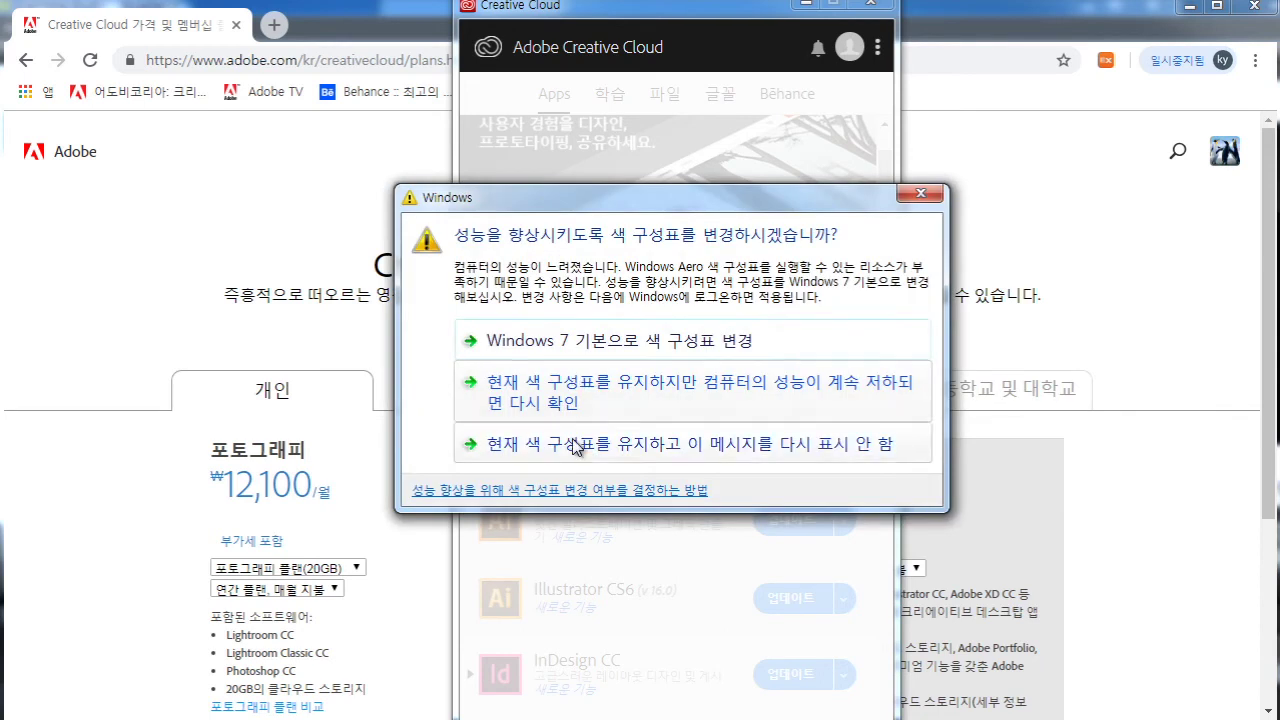
- Keep the current Windows color scheme without further reminders and start the update of Illustrator CC (v 23.0.2)
click(733, 445)
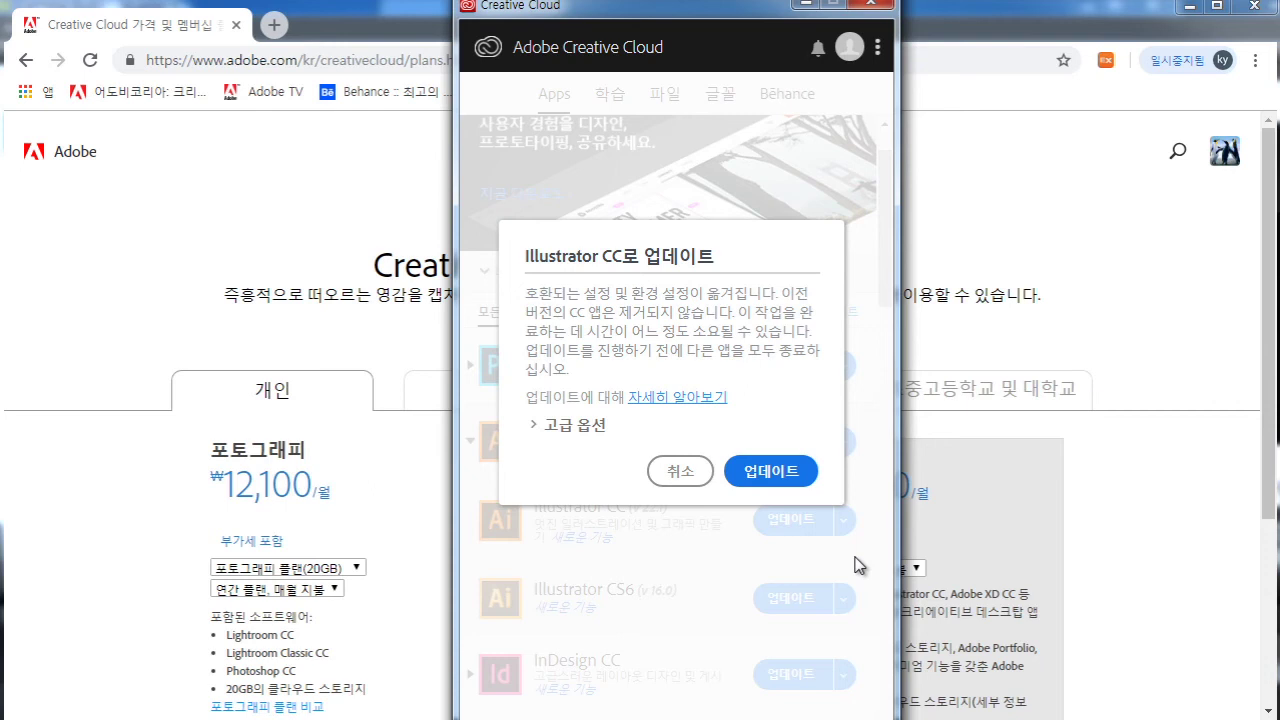
click(770, 471)
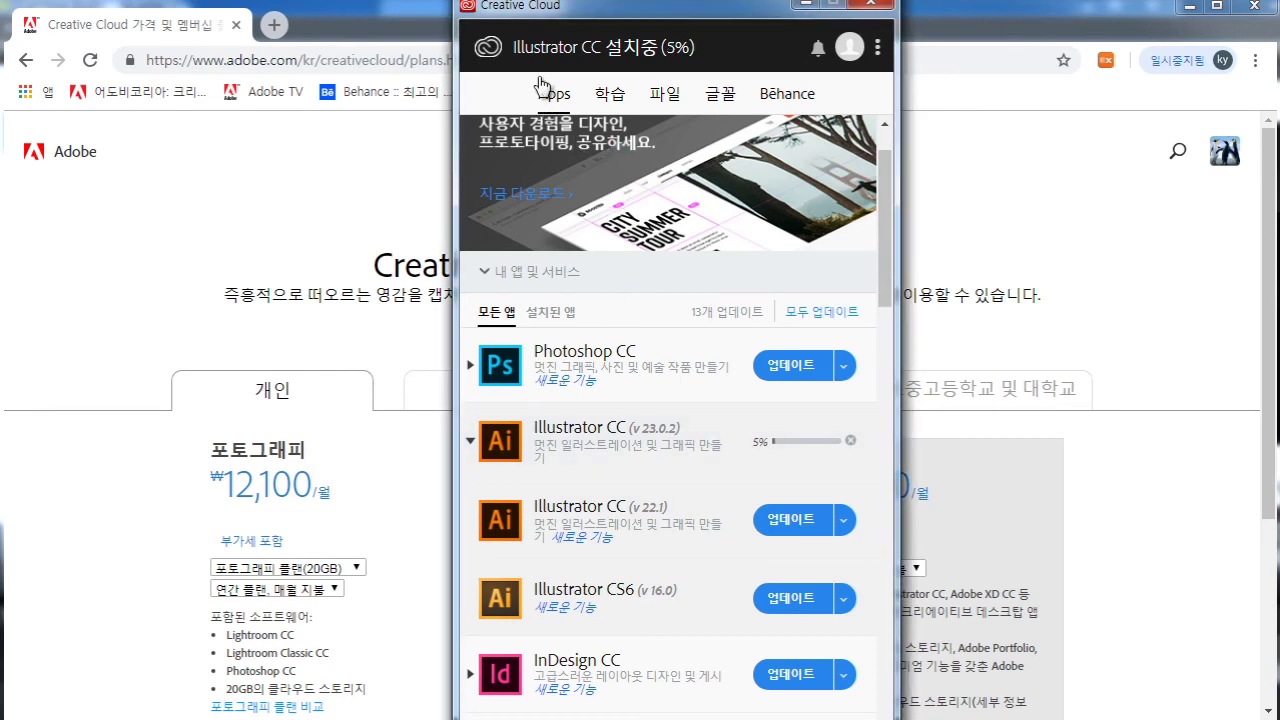
- Browse the recommended Illustrator CC tutorials in the Learn (학습) section of Creative Cloud
click(625, 103)
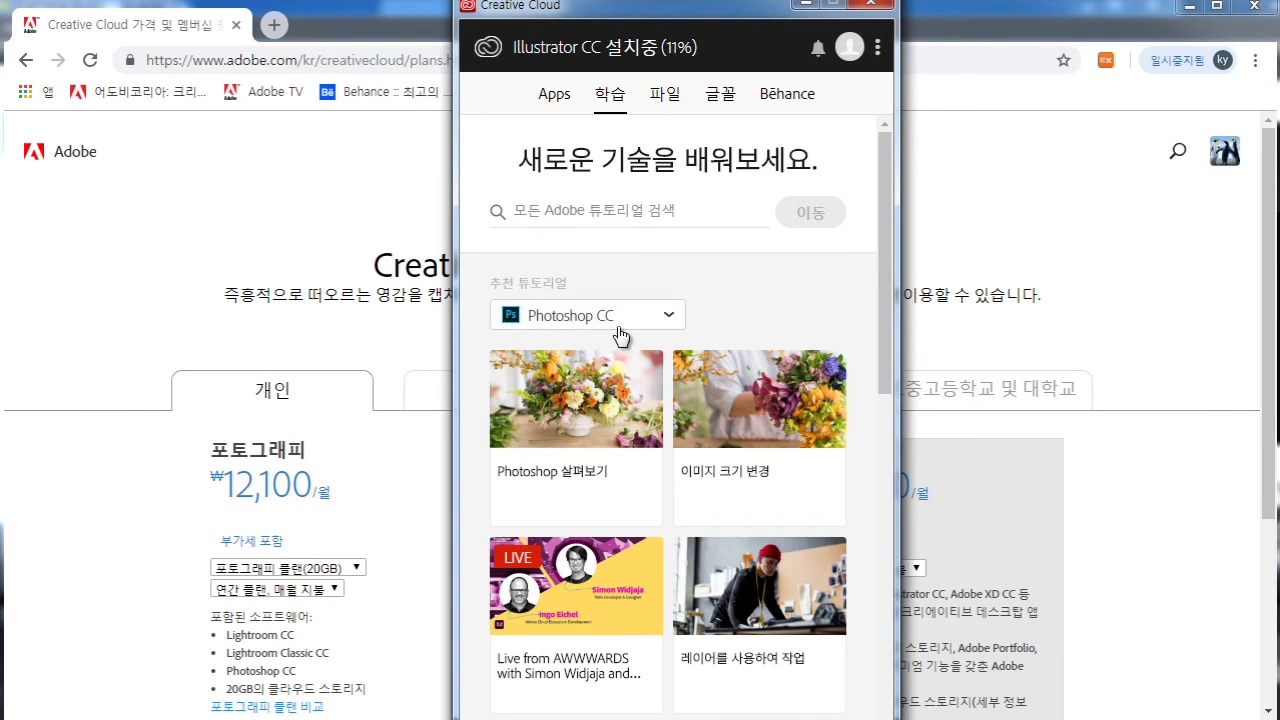
click(673, 318)
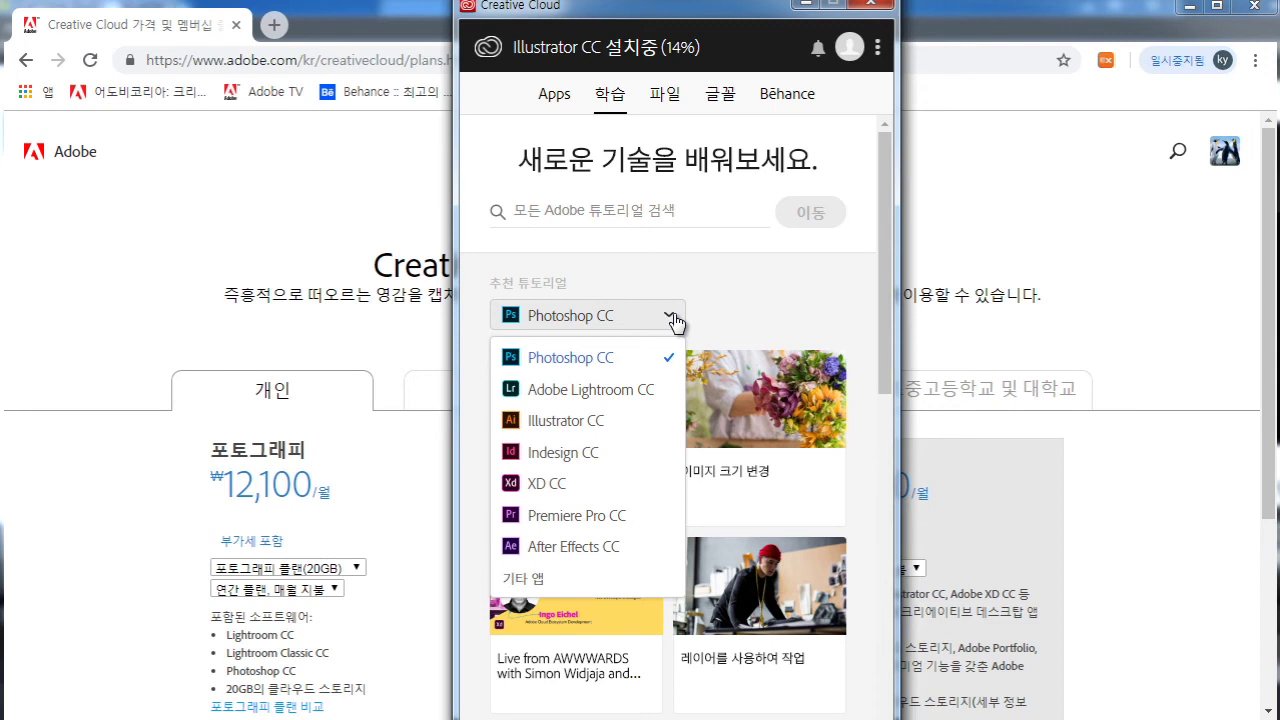
click(567, 428)
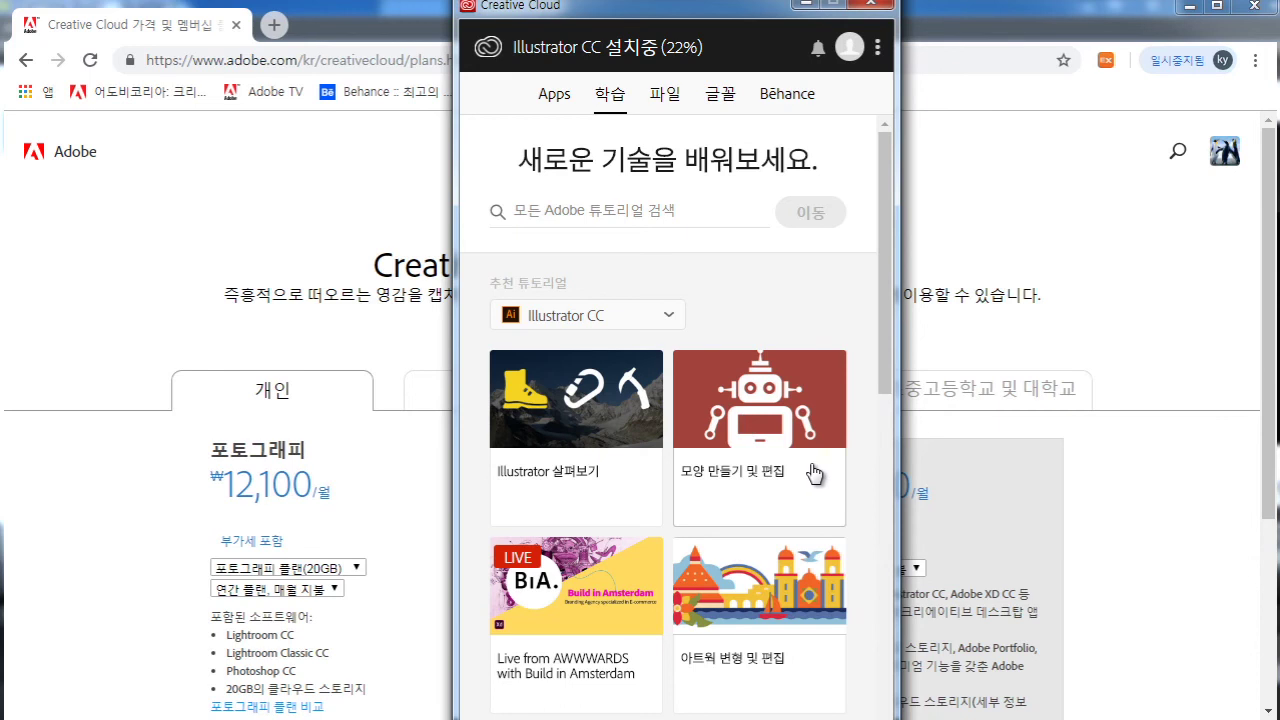
scroll(814, 474, down, 3)
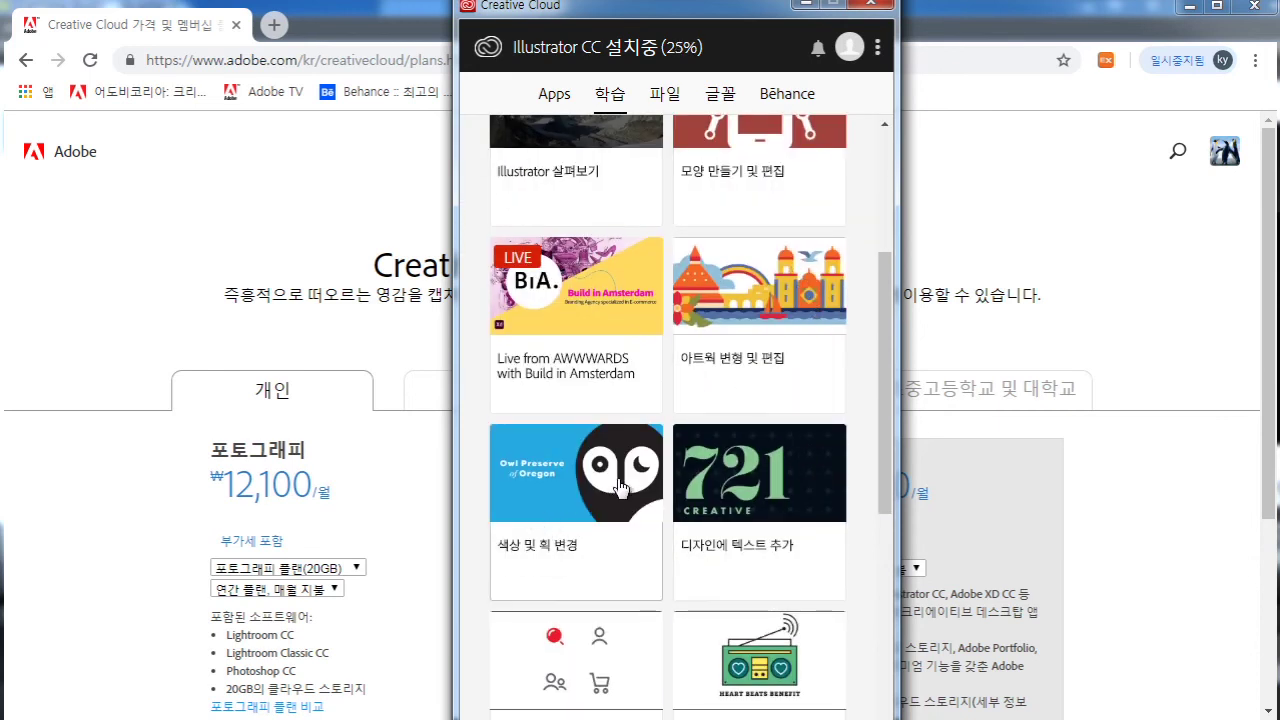
scroll(594, 365, down, 4)
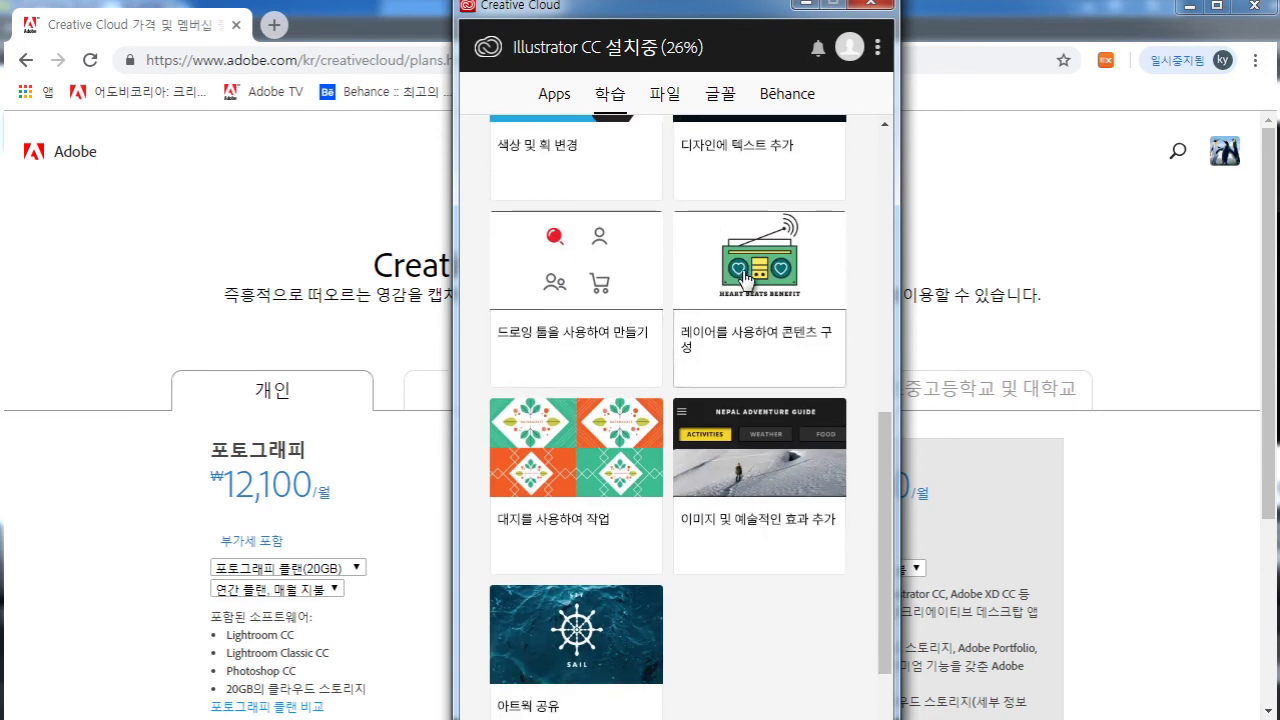
scroll(831, 591, down, 2)
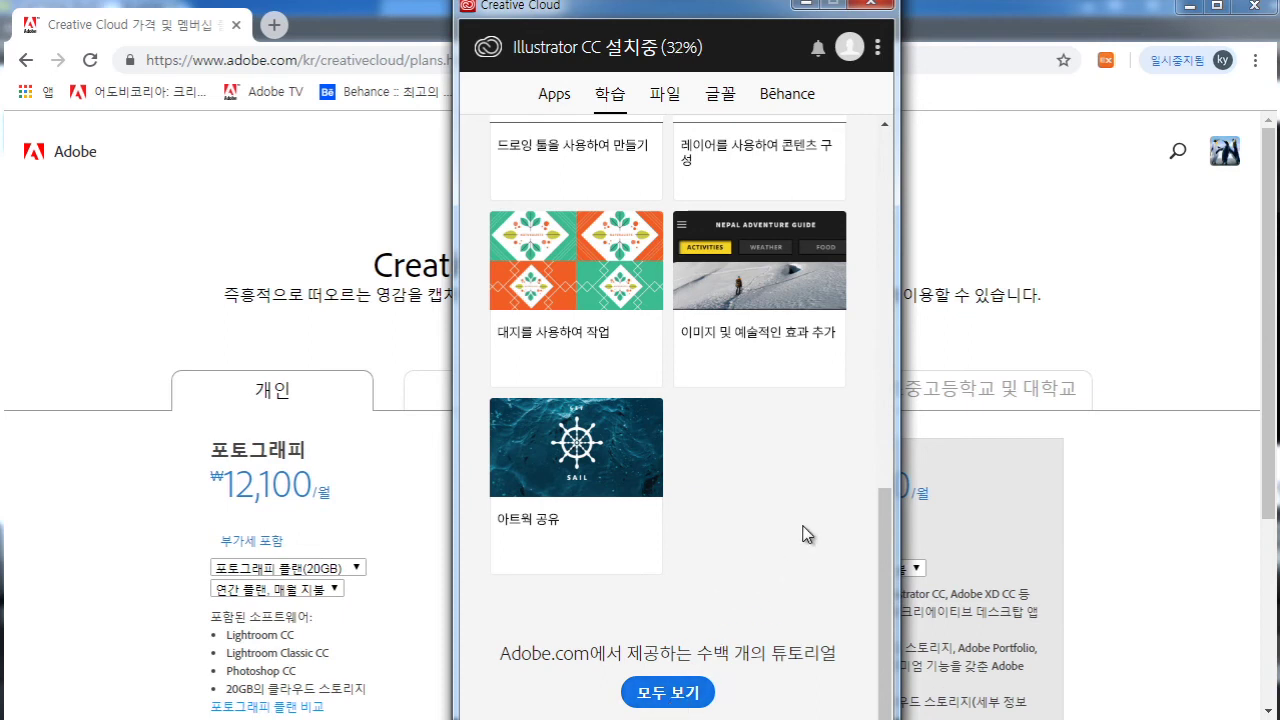
scroll(800, 541, up, 15)
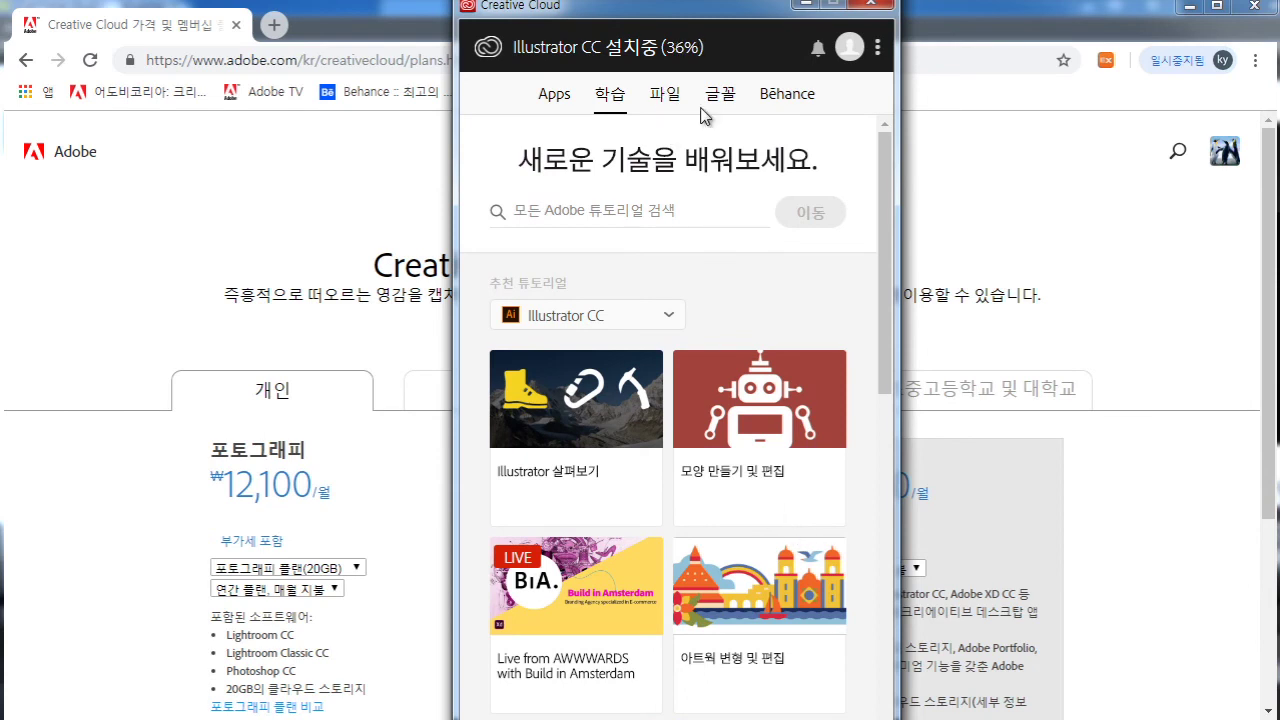
- View the Files, Fonts and Behance sections of the Creative Cloud app
click(665, 98)
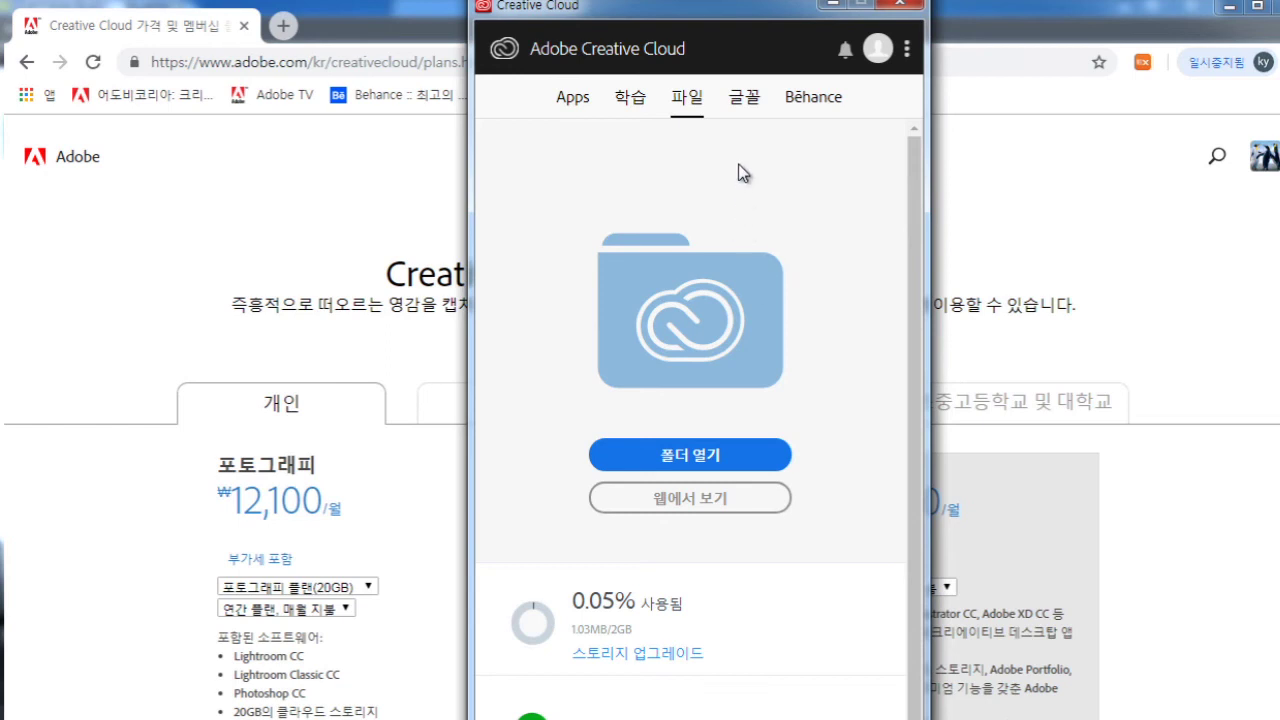
click(746, 100)
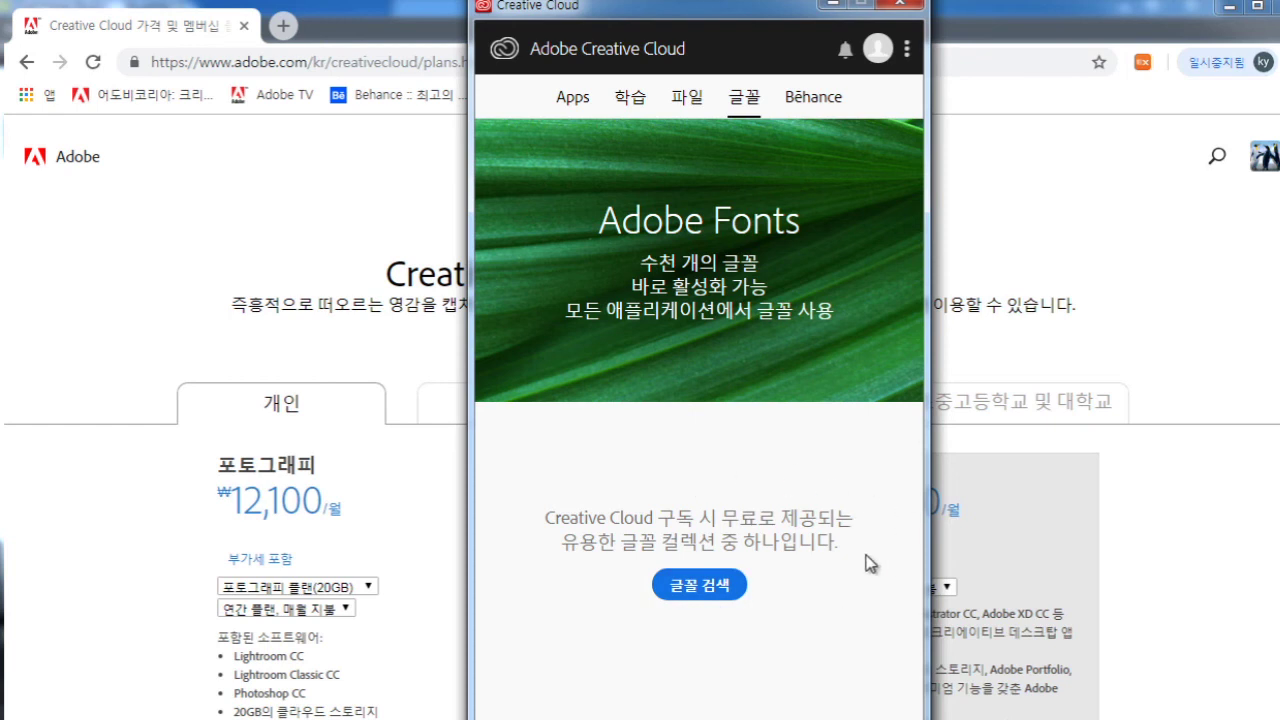
click(815, 108)
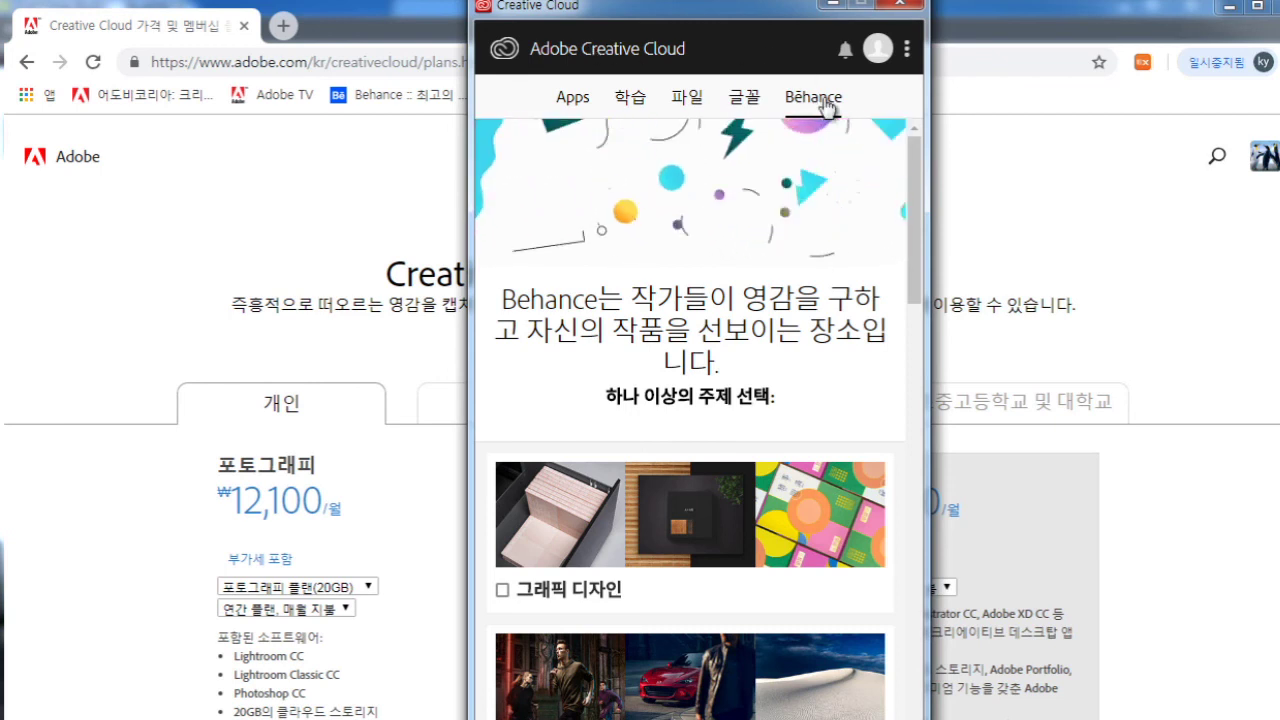
- Switch to Illustrator CC from the Creative Cloud app list and start its 7-day free trial
click(560, 102)
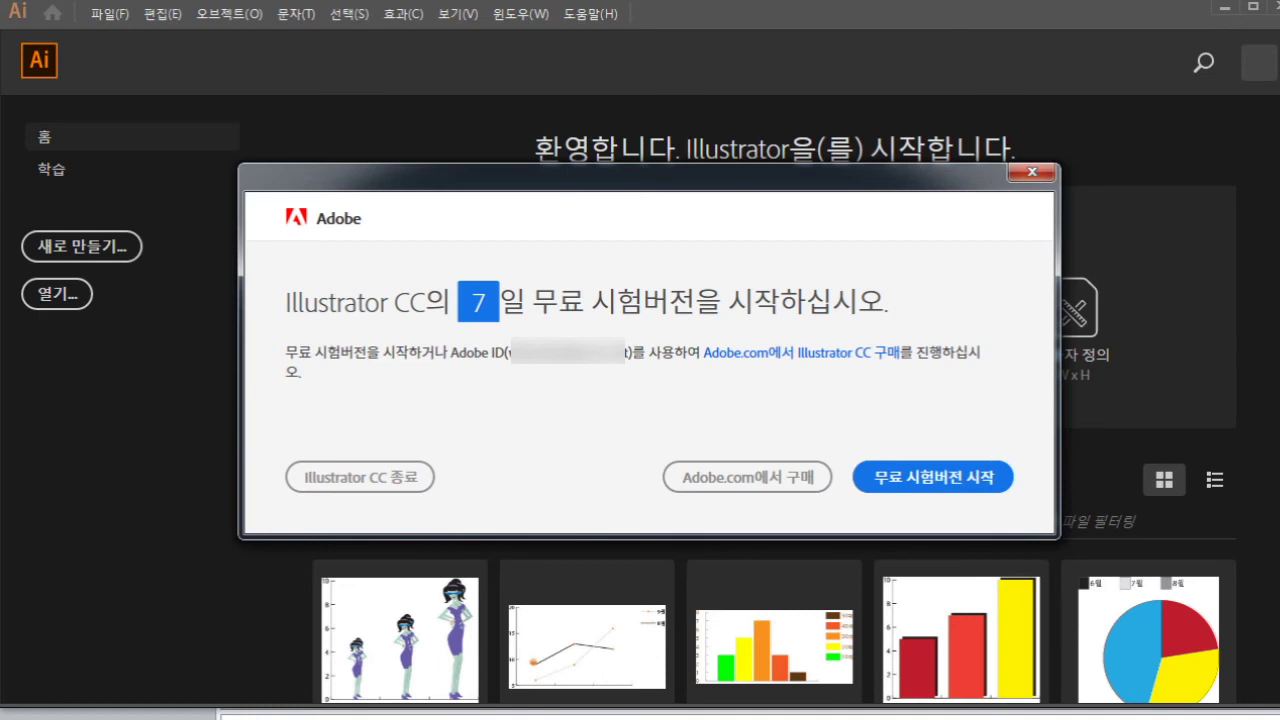
key(Return)
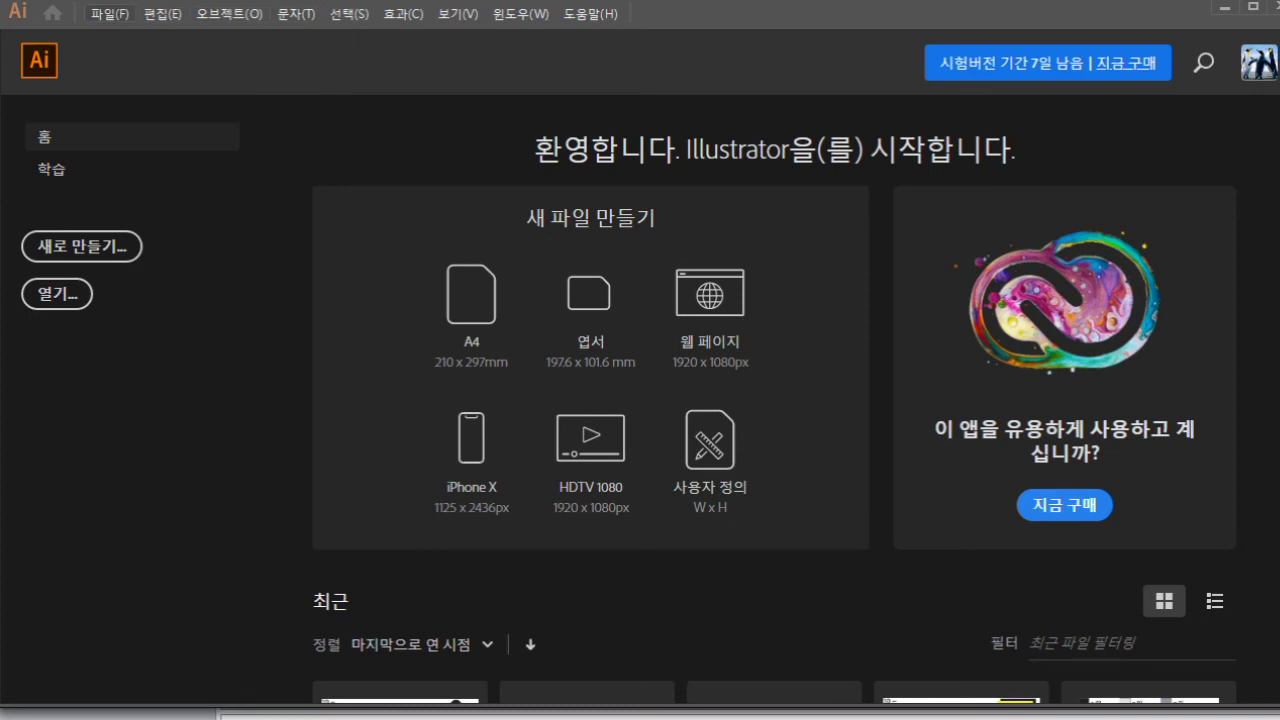
- Look through the File, Edit, Object, Type, Effect and View commands available in Illustrator CC
click(110, 14)
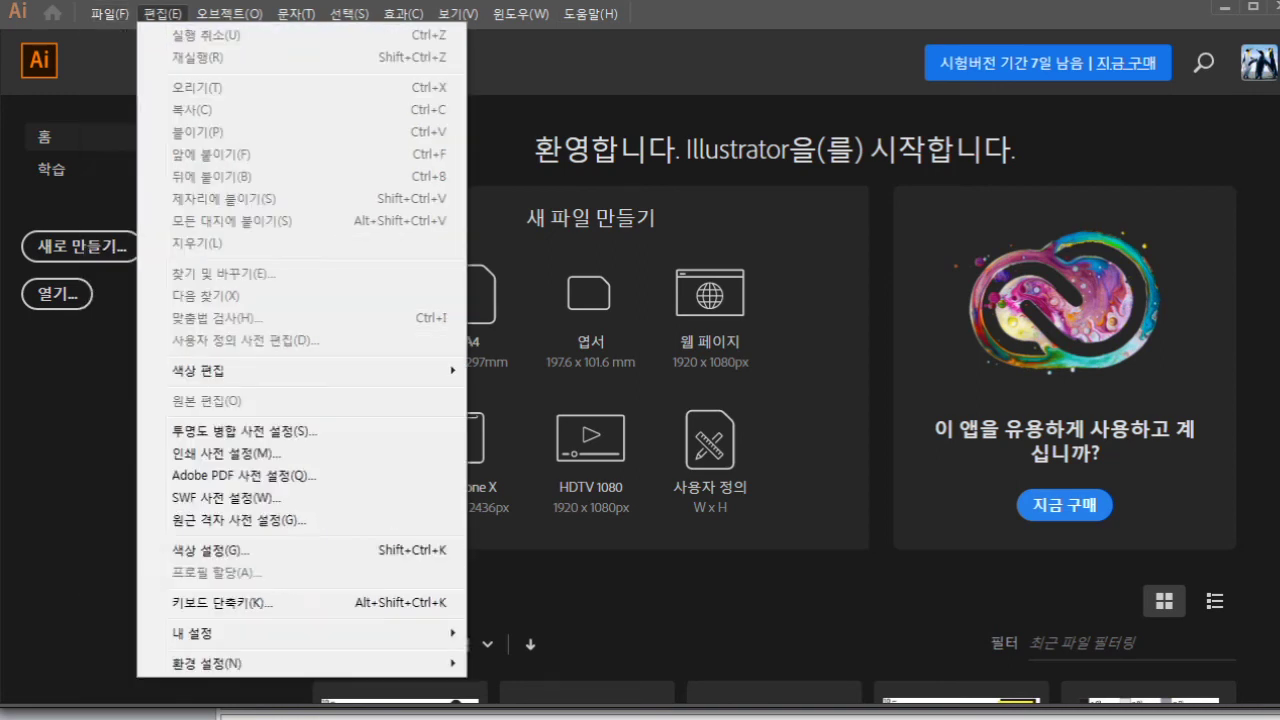
mouse_move(229, 14)
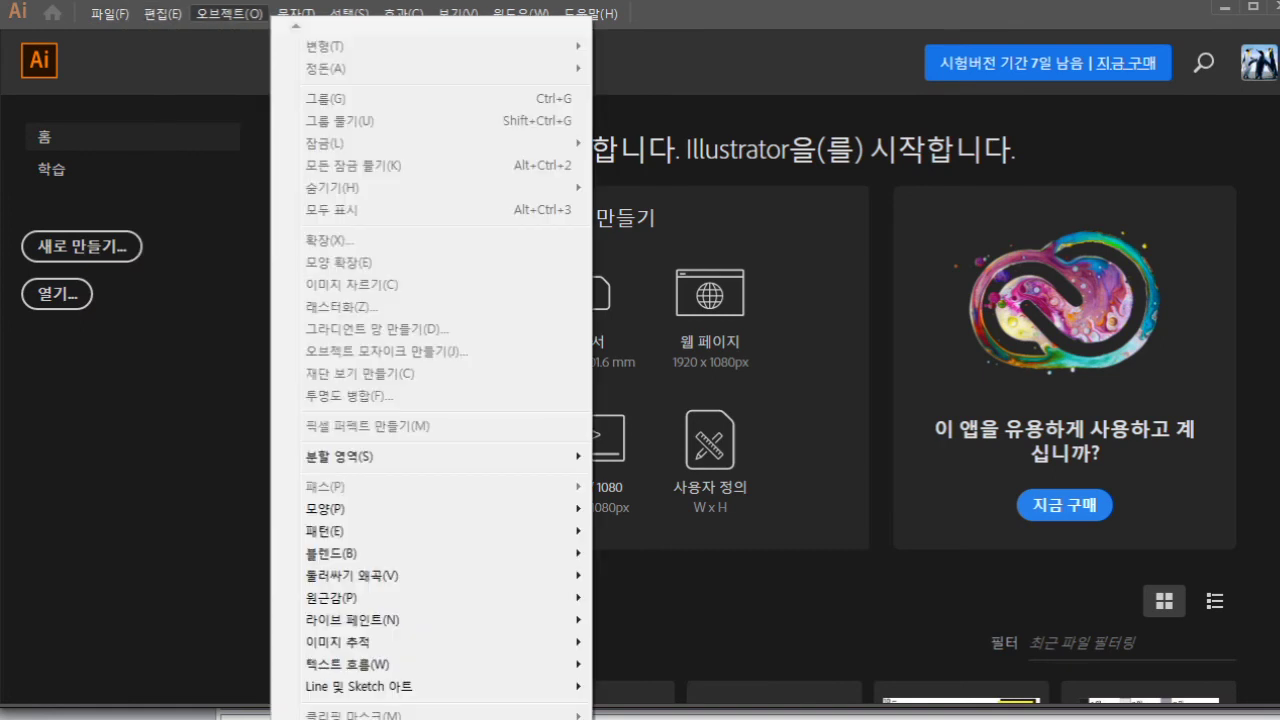
mouse_move(295, 14)
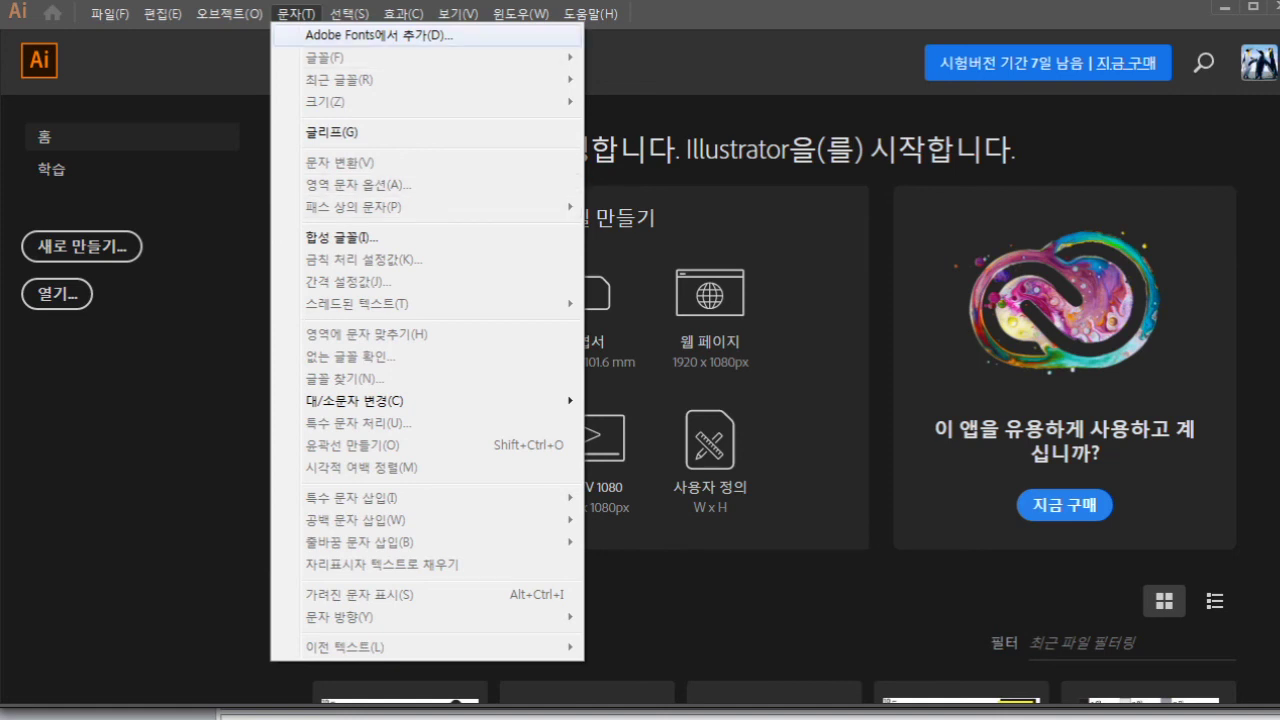
key(Right)
key(Right)
key(Right)
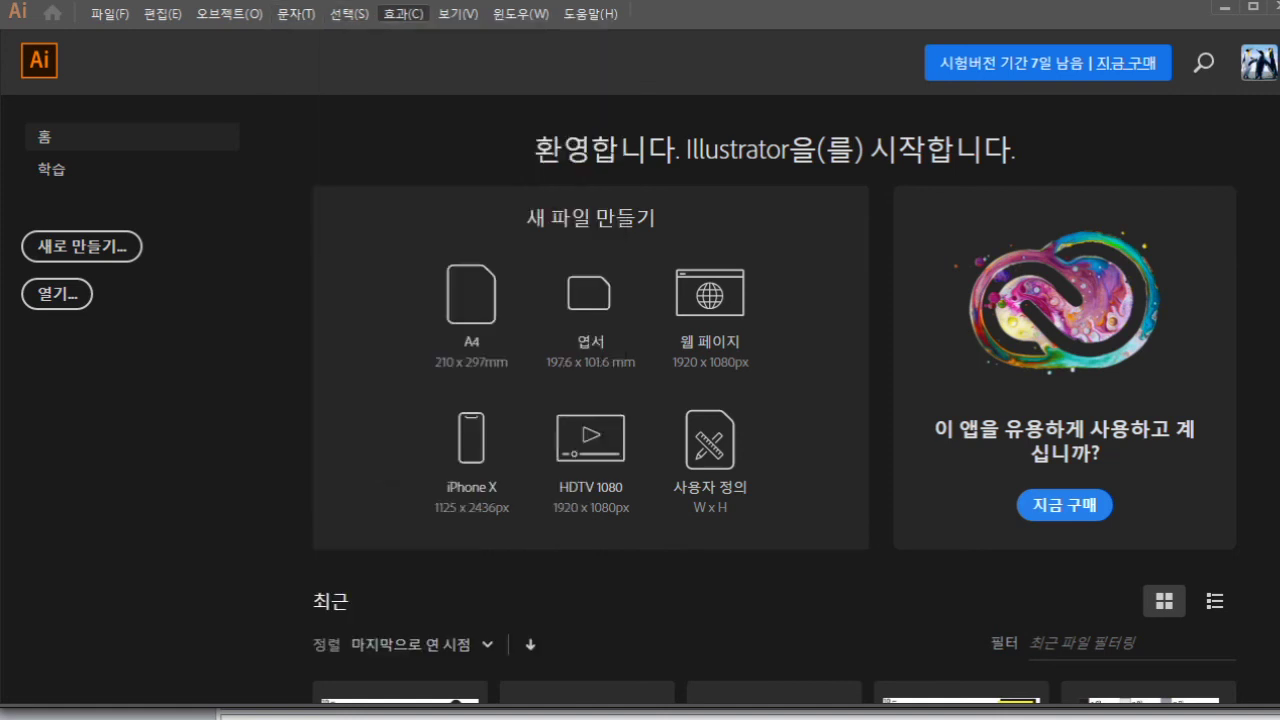
key(Left)
key(Left)
key(Left)
key(Left)
key(Left)
key(Left)
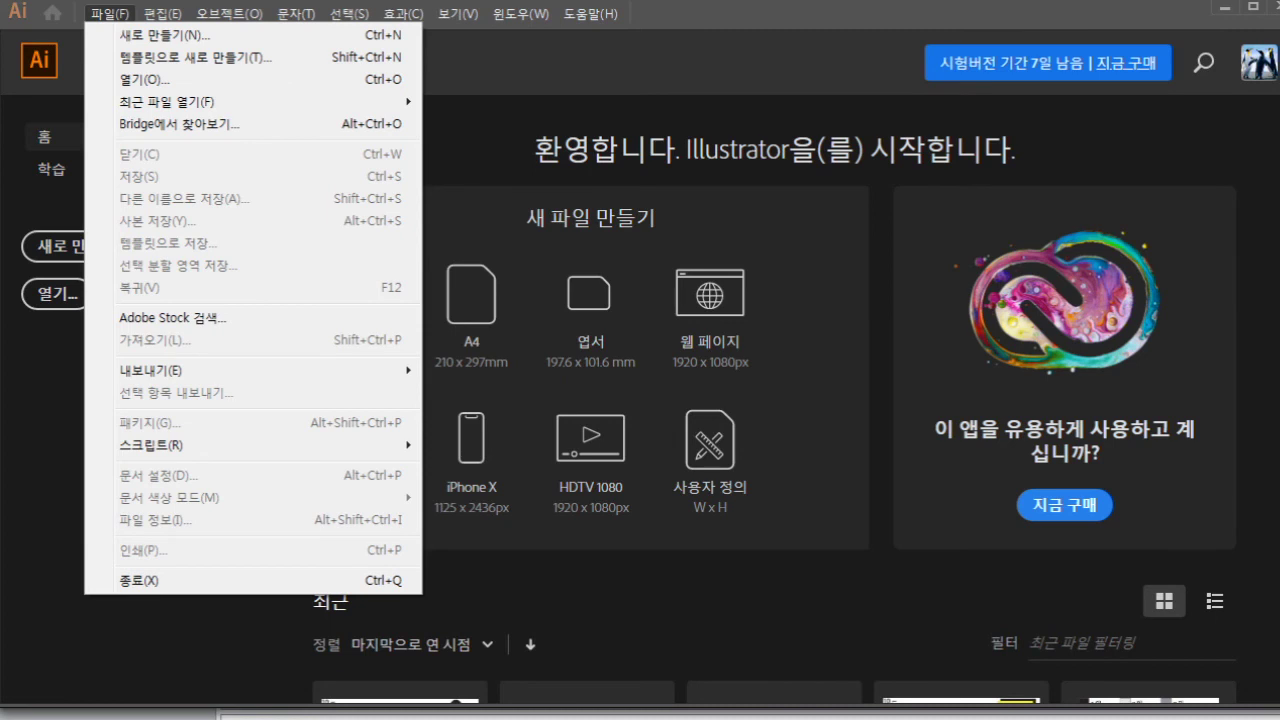
key(Right)
key(Right)
key(Right)
key(Right)
key(Right)
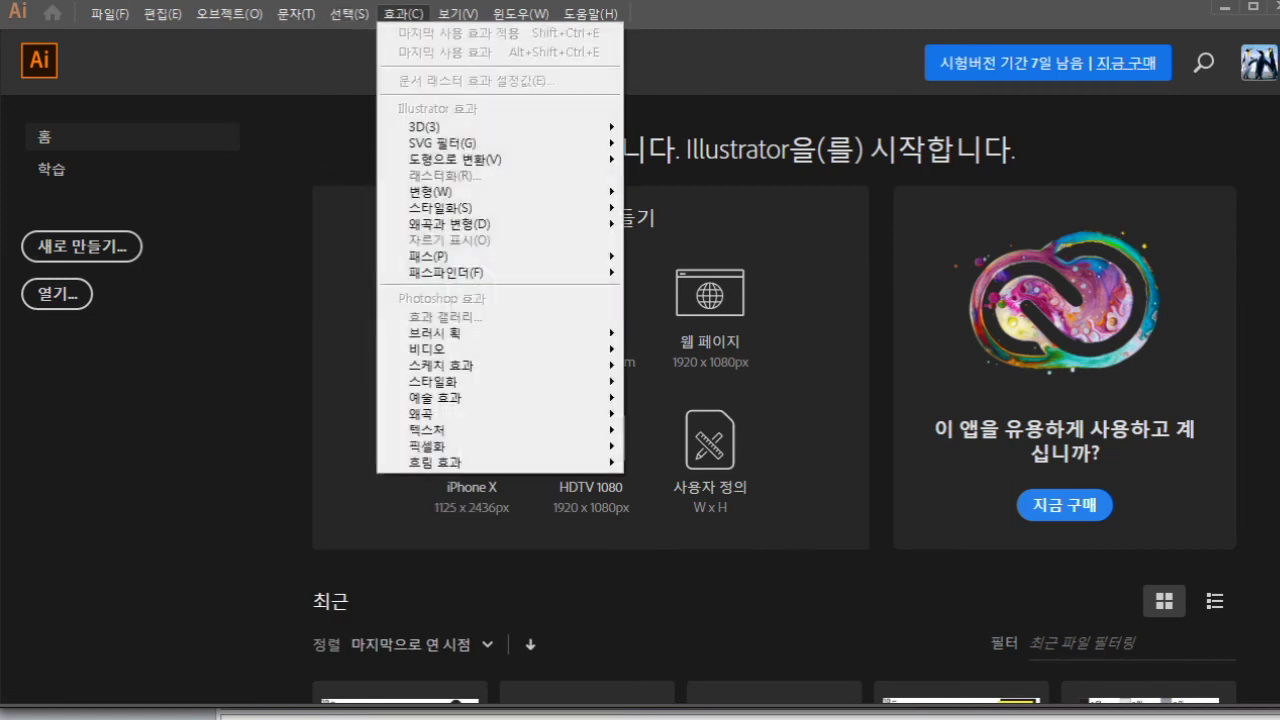
key(Right)
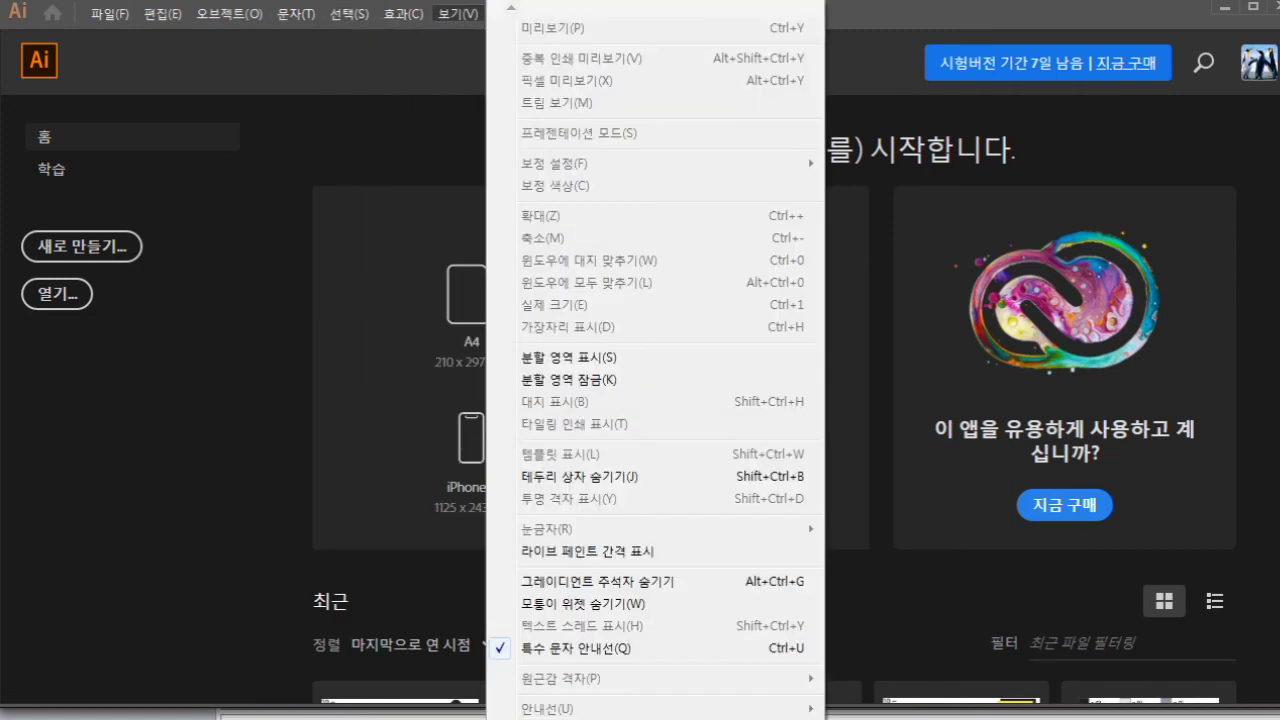
key(Escape)
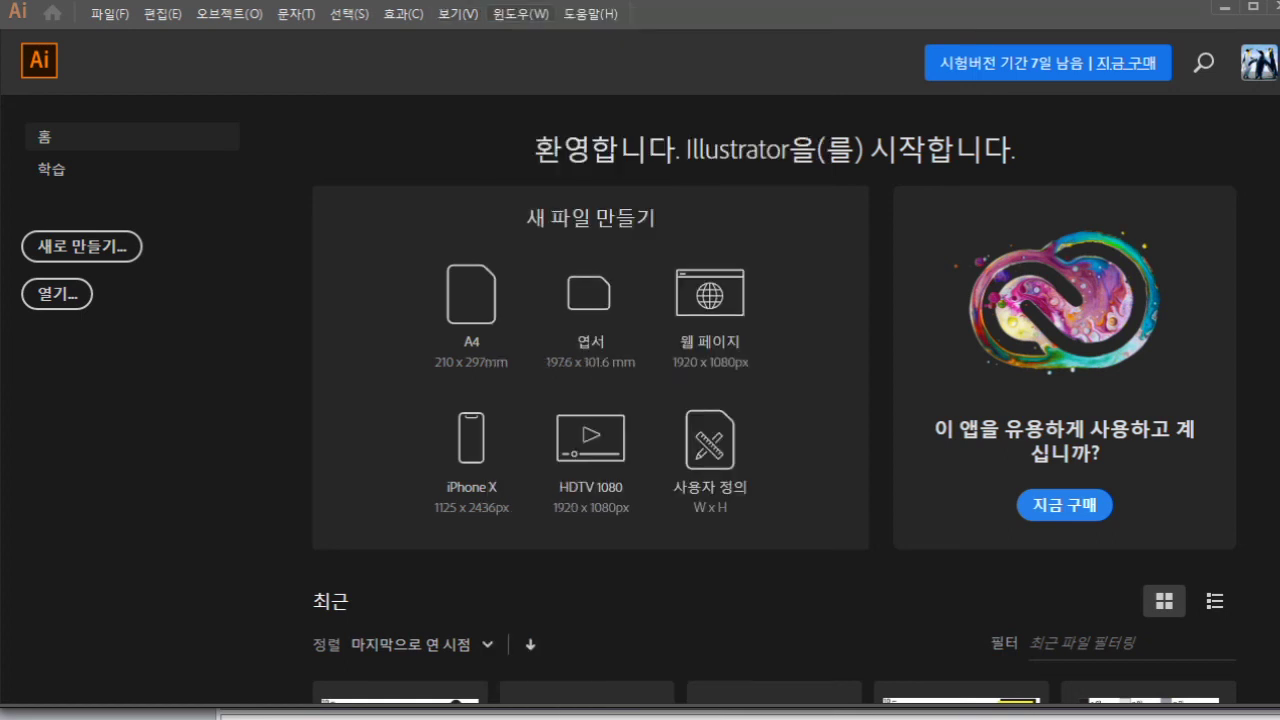
- Check the System Info (시스템 정보) among the Help commands, close it, and look through the Window commands
key(Right)
key(Down)
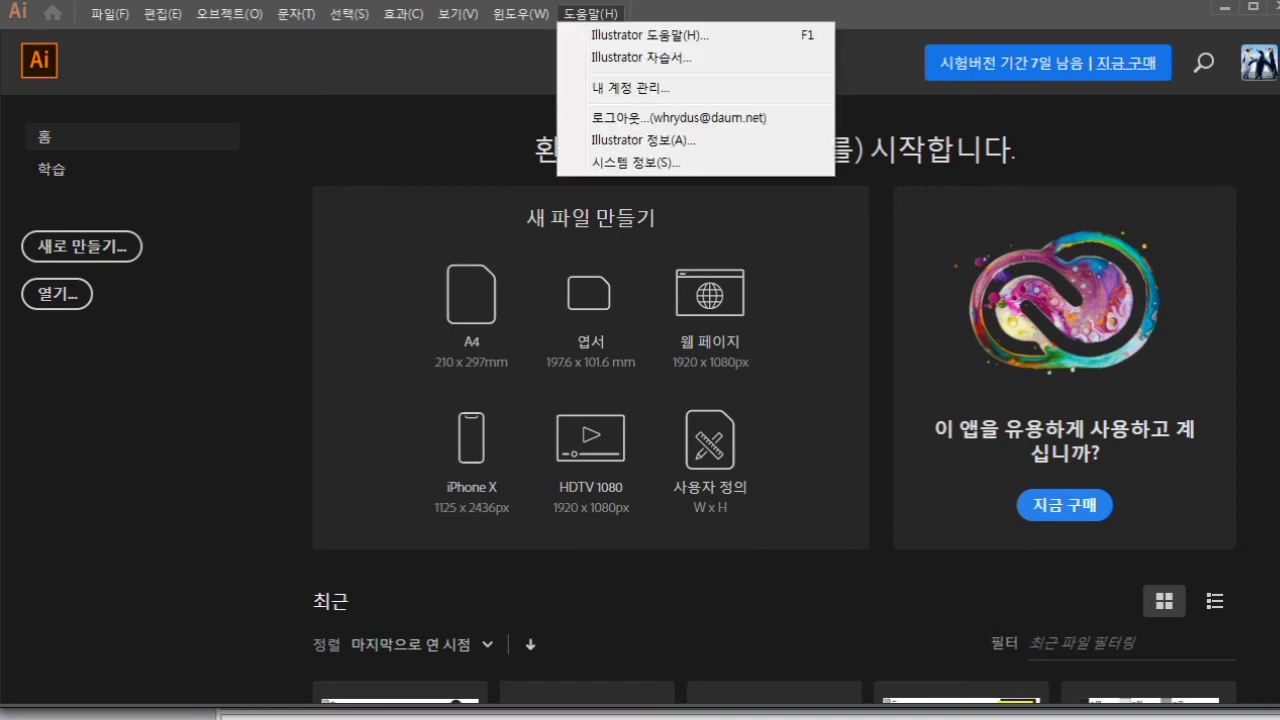
key(Down)
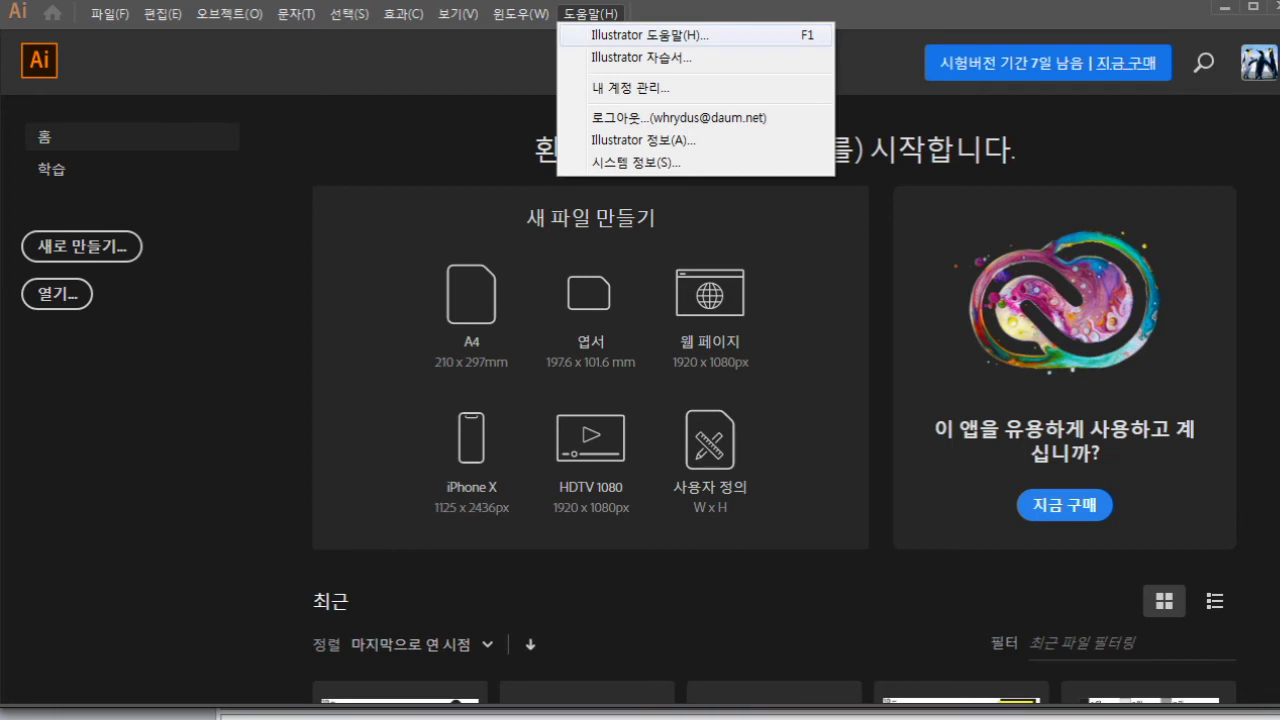
key(Down)
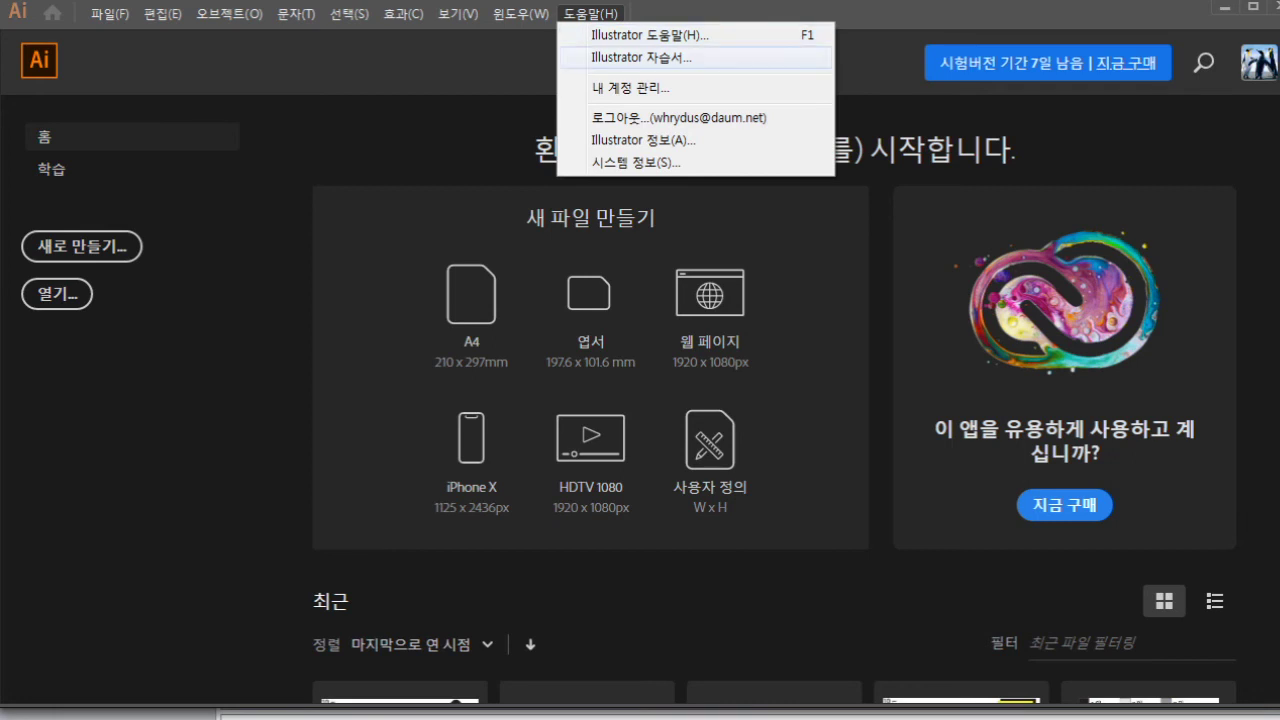
key(Down)
key(Down)
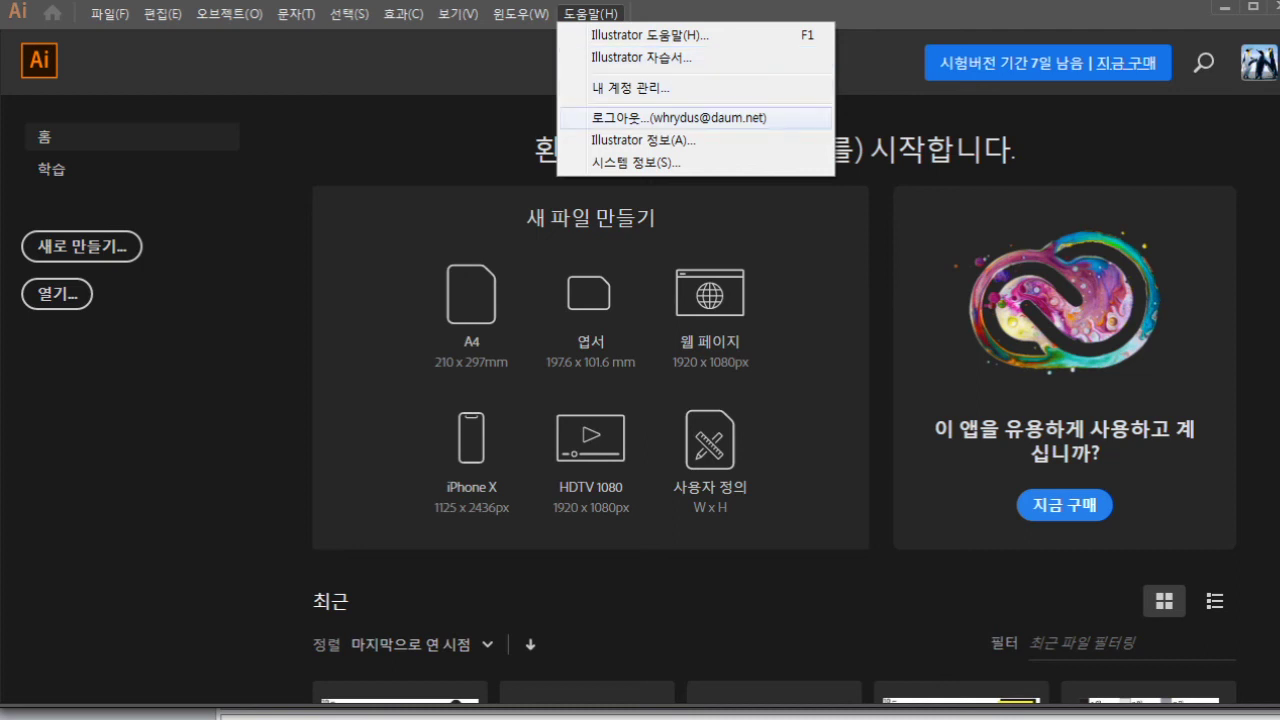
key(Down)
key(Down)
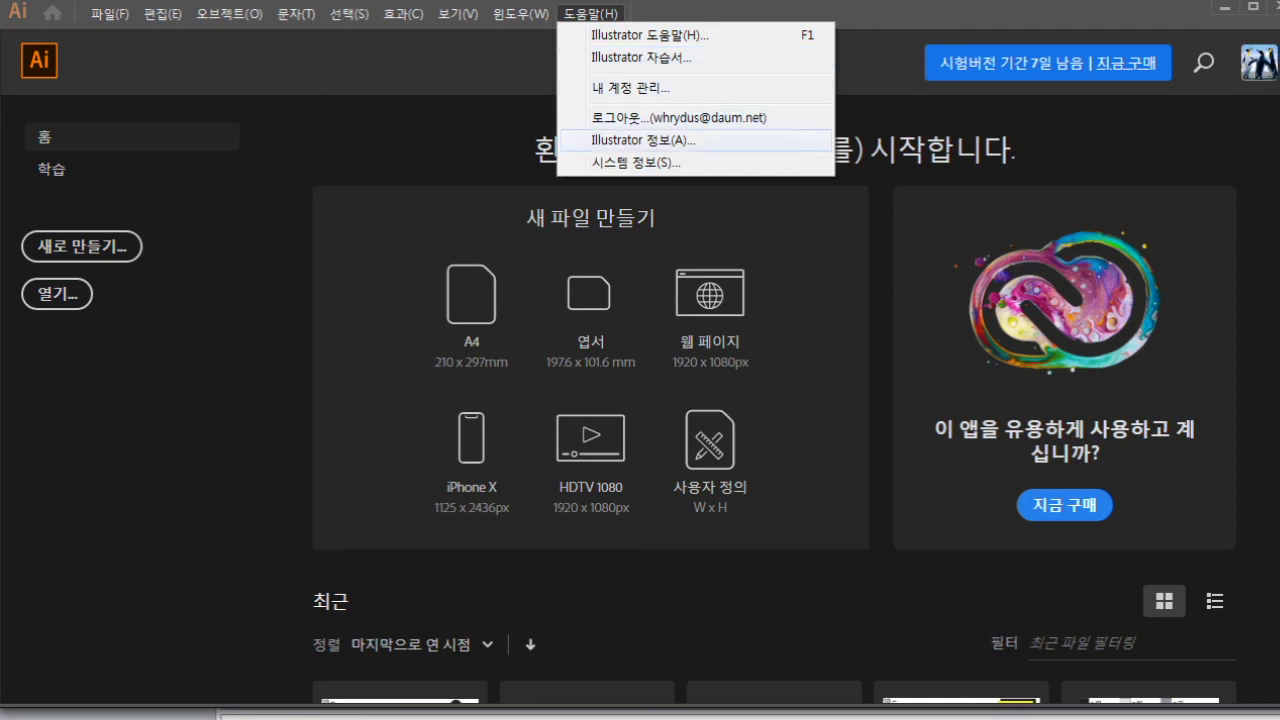
key(Return)
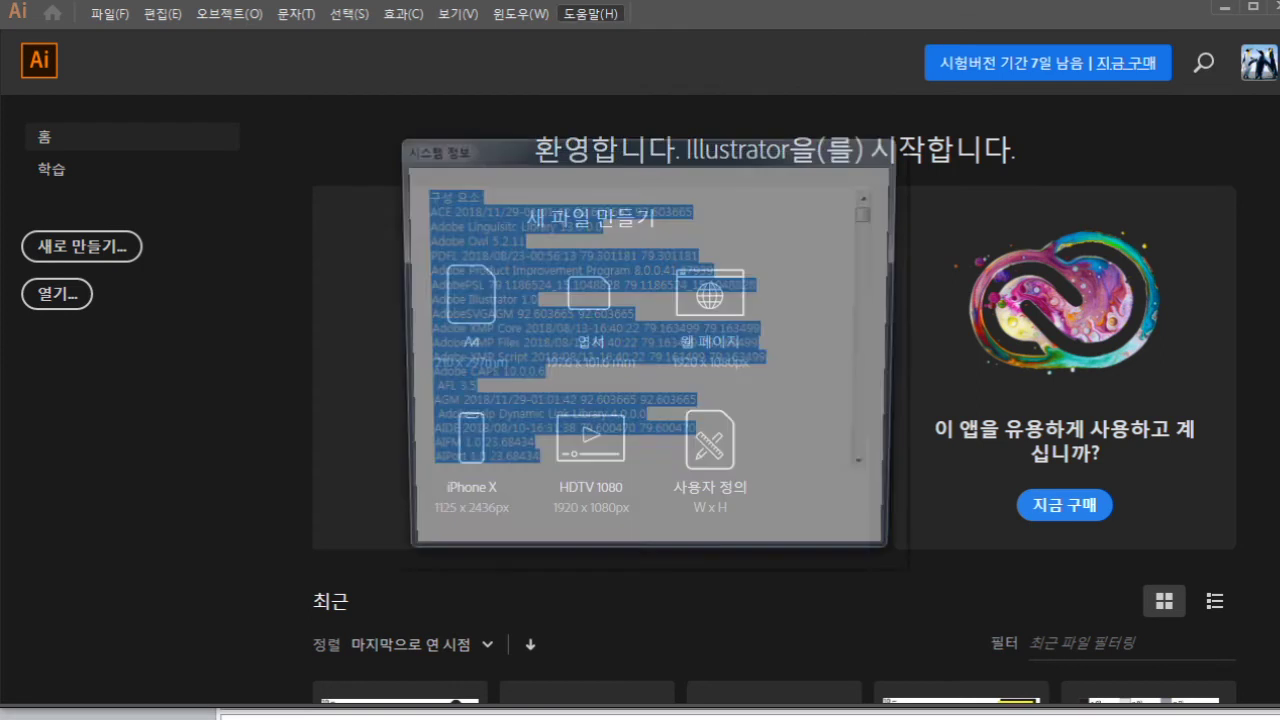
key(Return)
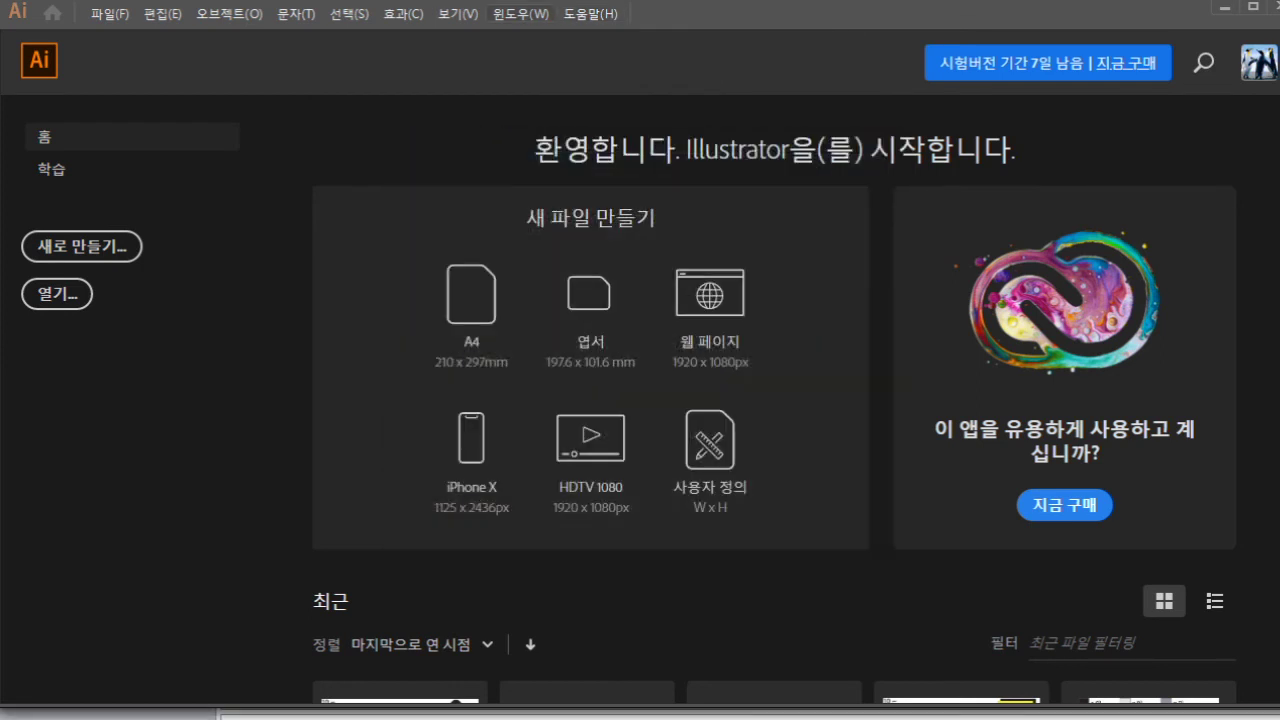
key(alt+w)
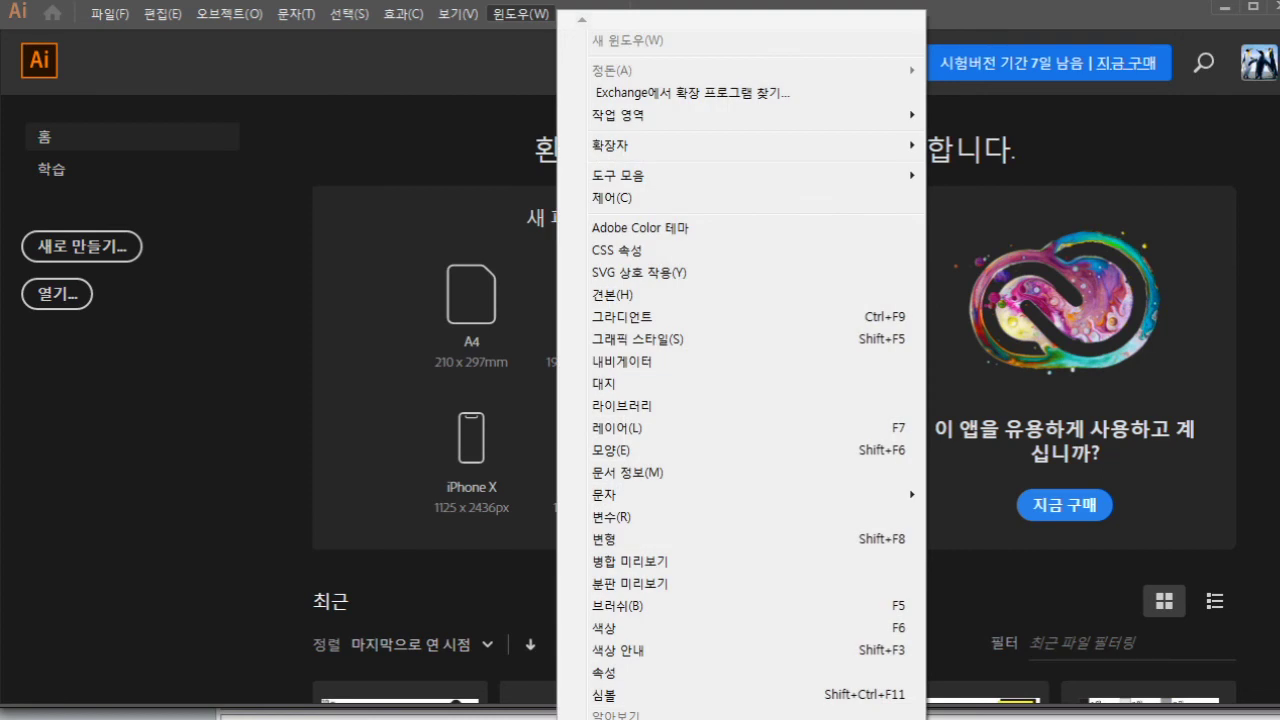
key(Escape)
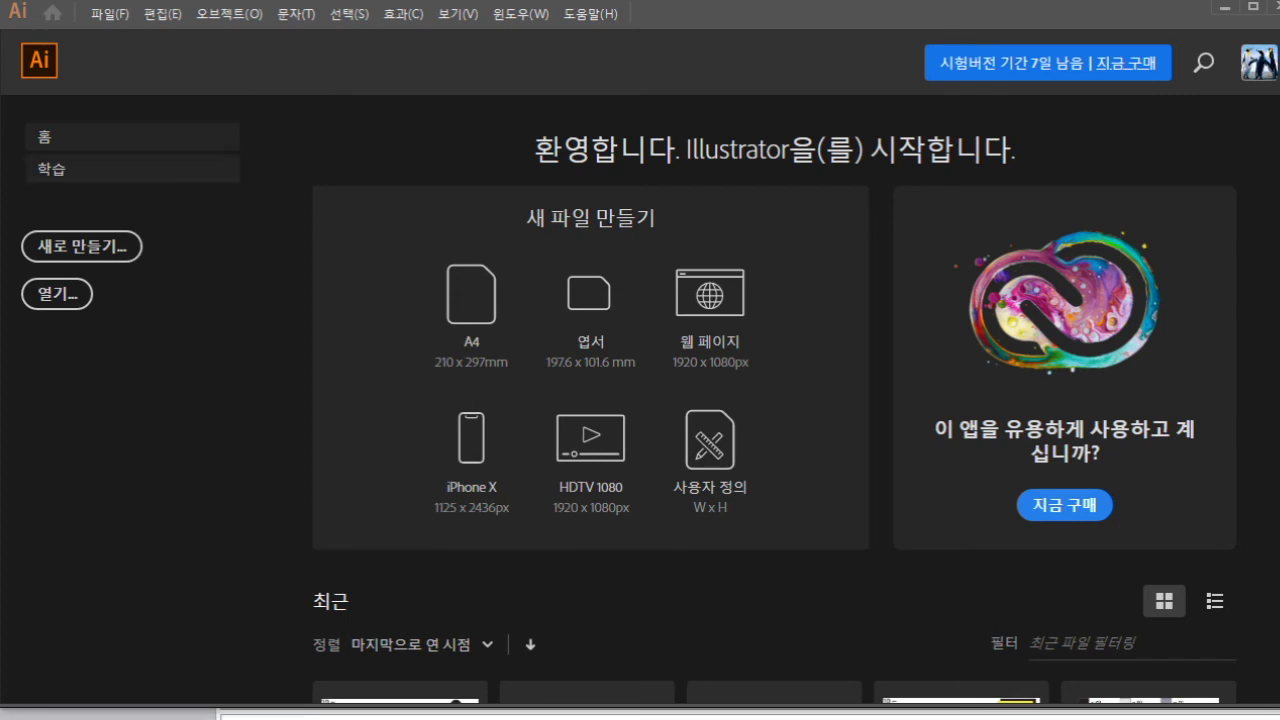
- Browse the web tutorials on the Learn (학습) page of the start screen and return to the Home (홈) page
click(51, 169)
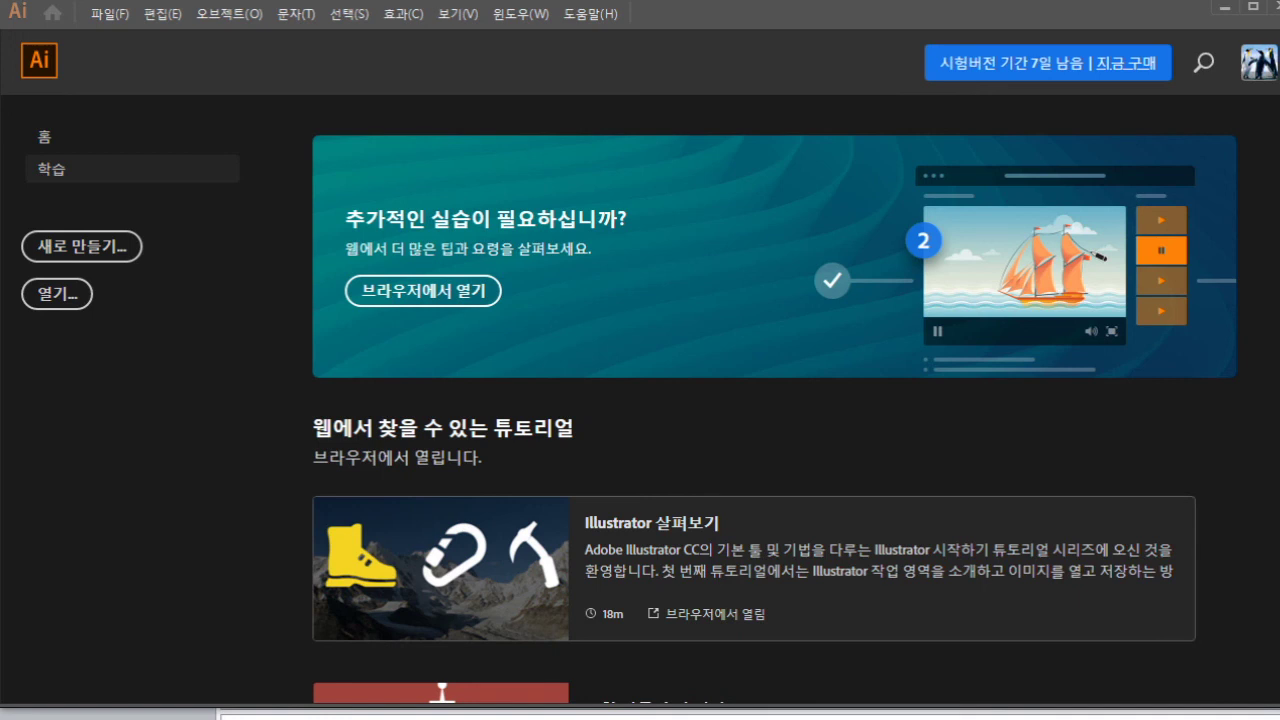
scroll(754, 560, down, 15)
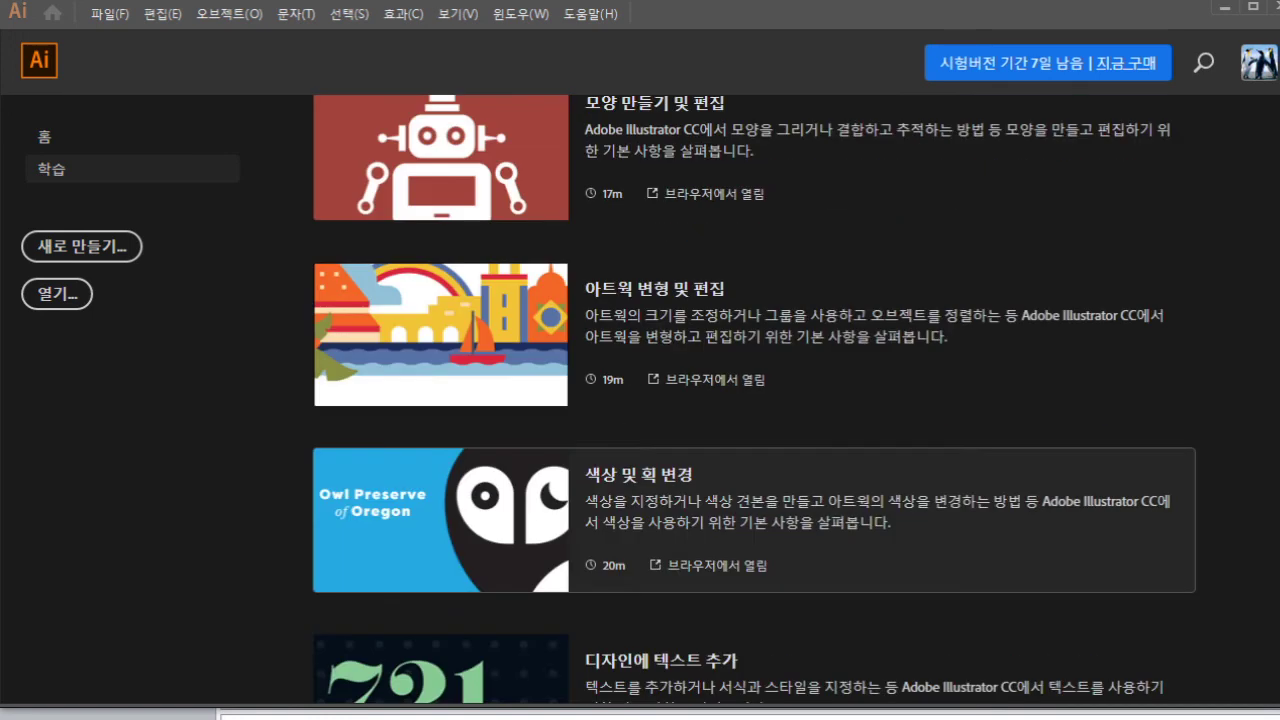
scroll(754, 560, up, 15)
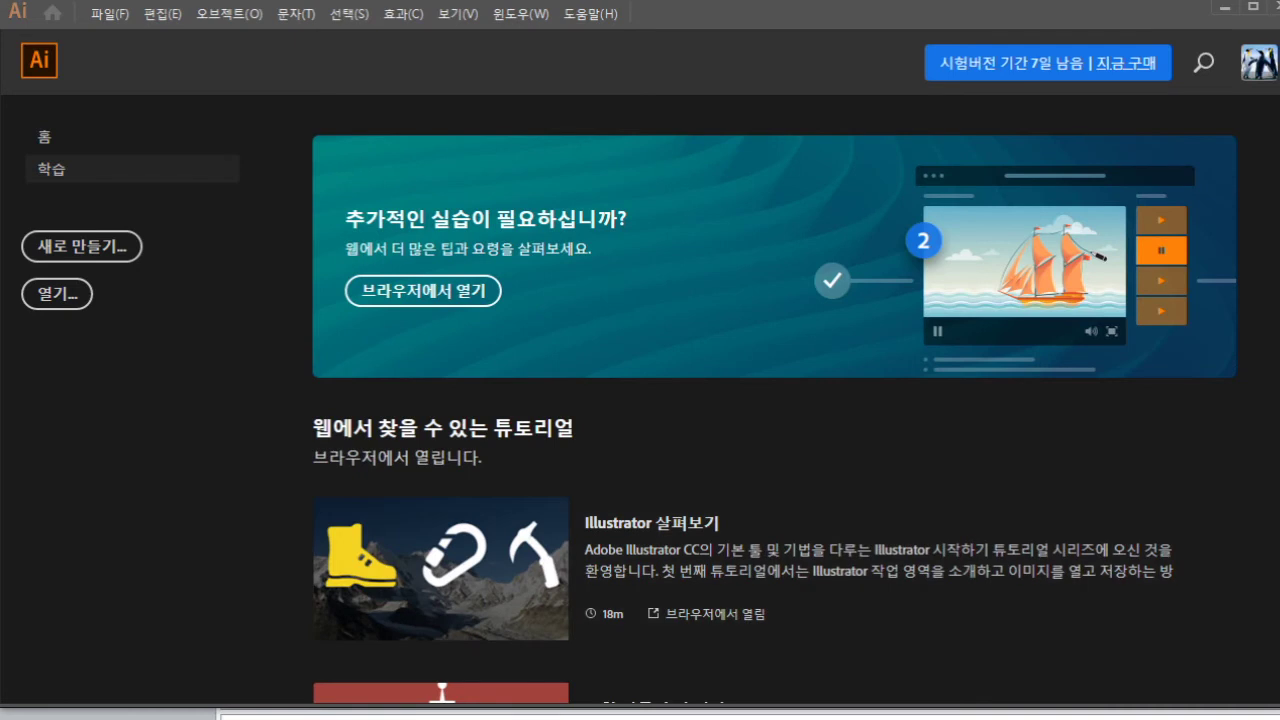
click(44, 136)
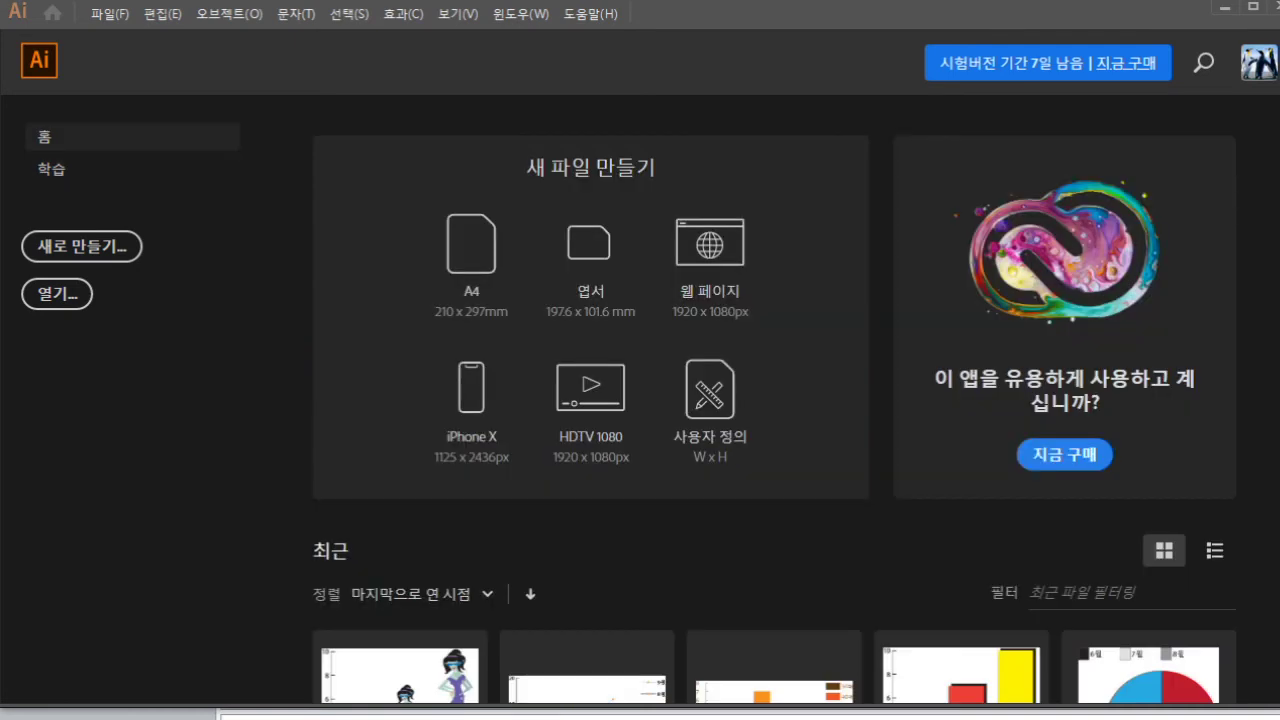